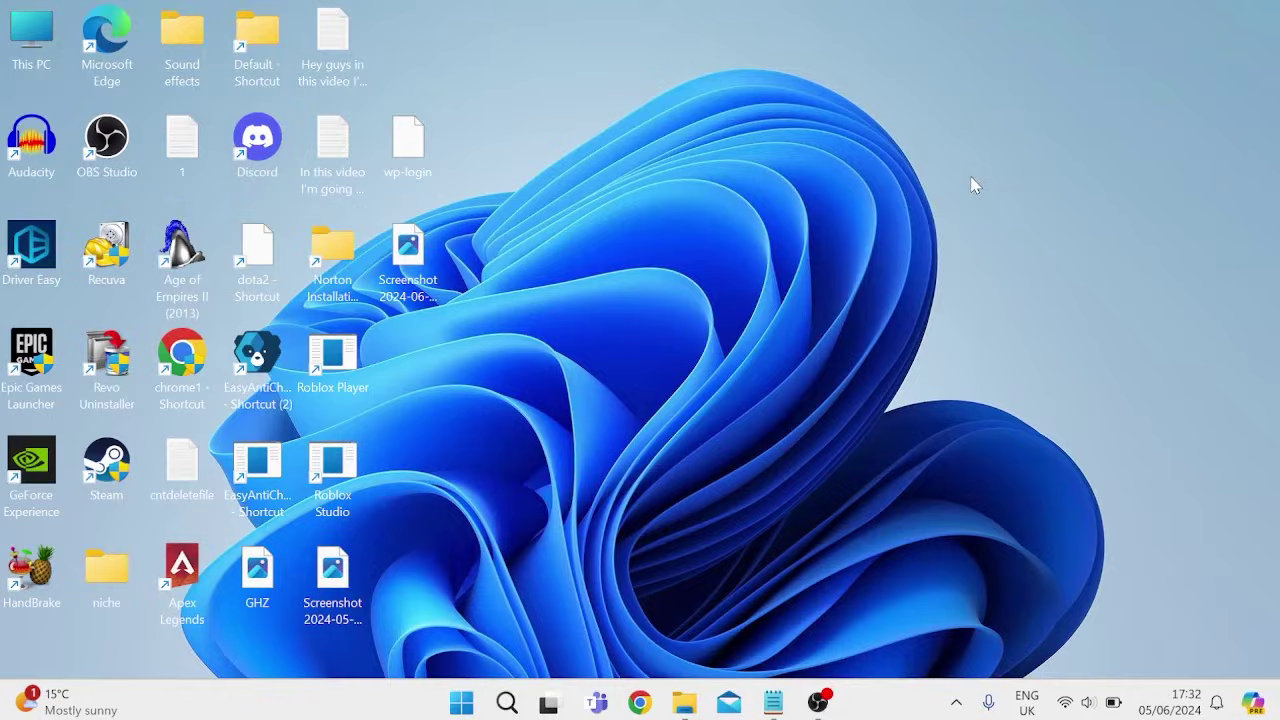
# Run sfc /scannow in a Command Prompt launched as administrator from Start search
pyautogui.press('super')
pyautogui.write('cmd')
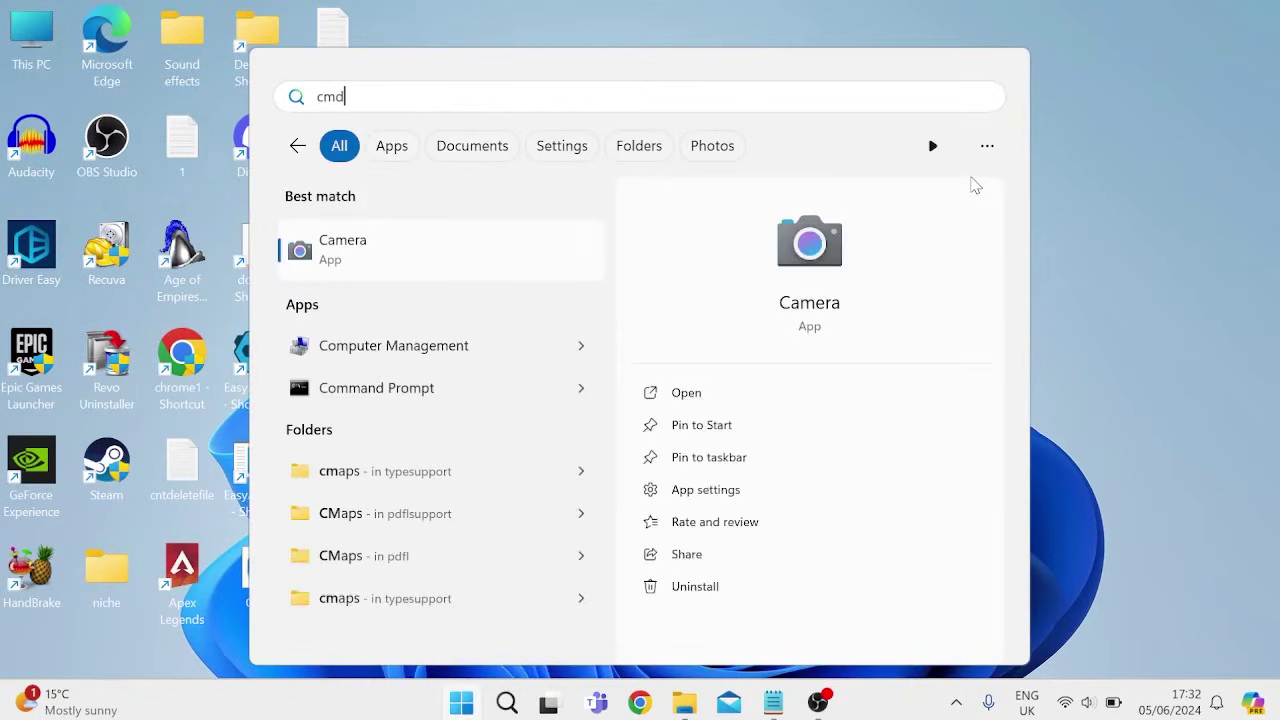
pyautogui.rightClick(453, 244)
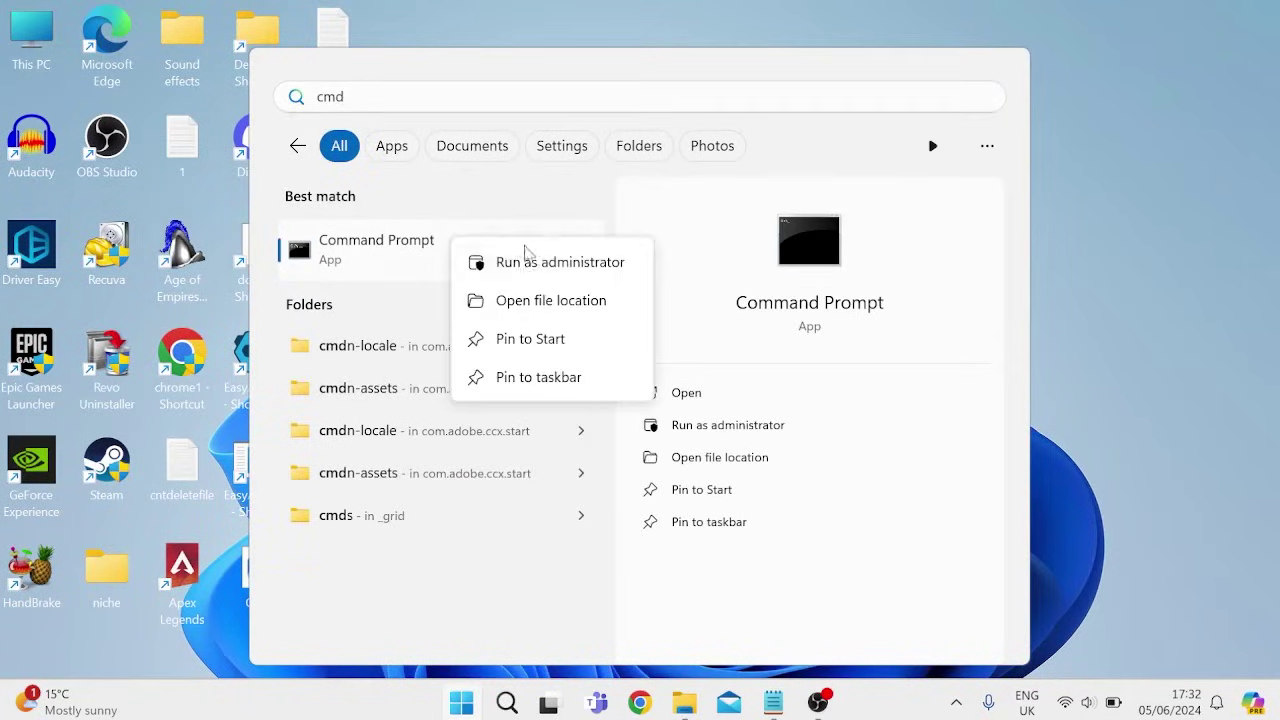
pyautogui.click(528, 263)
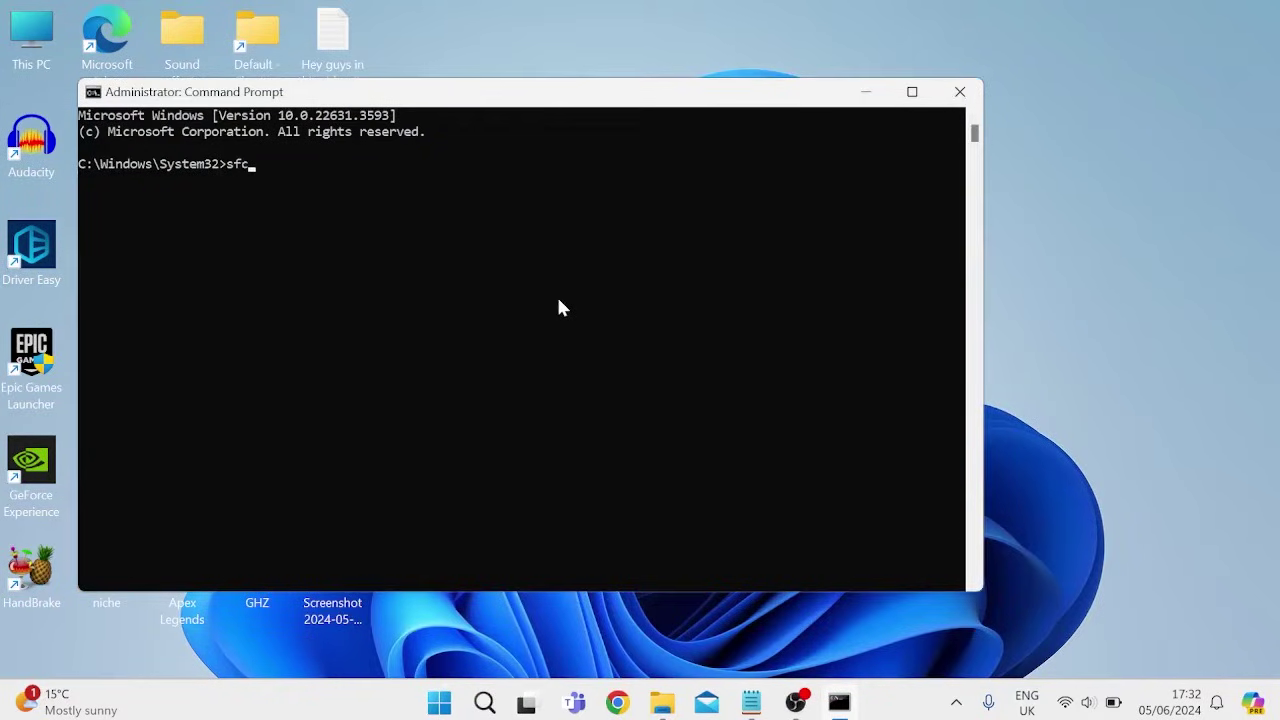
pyautogui.write('sfc /scannow')
pyautogui.press('Return')
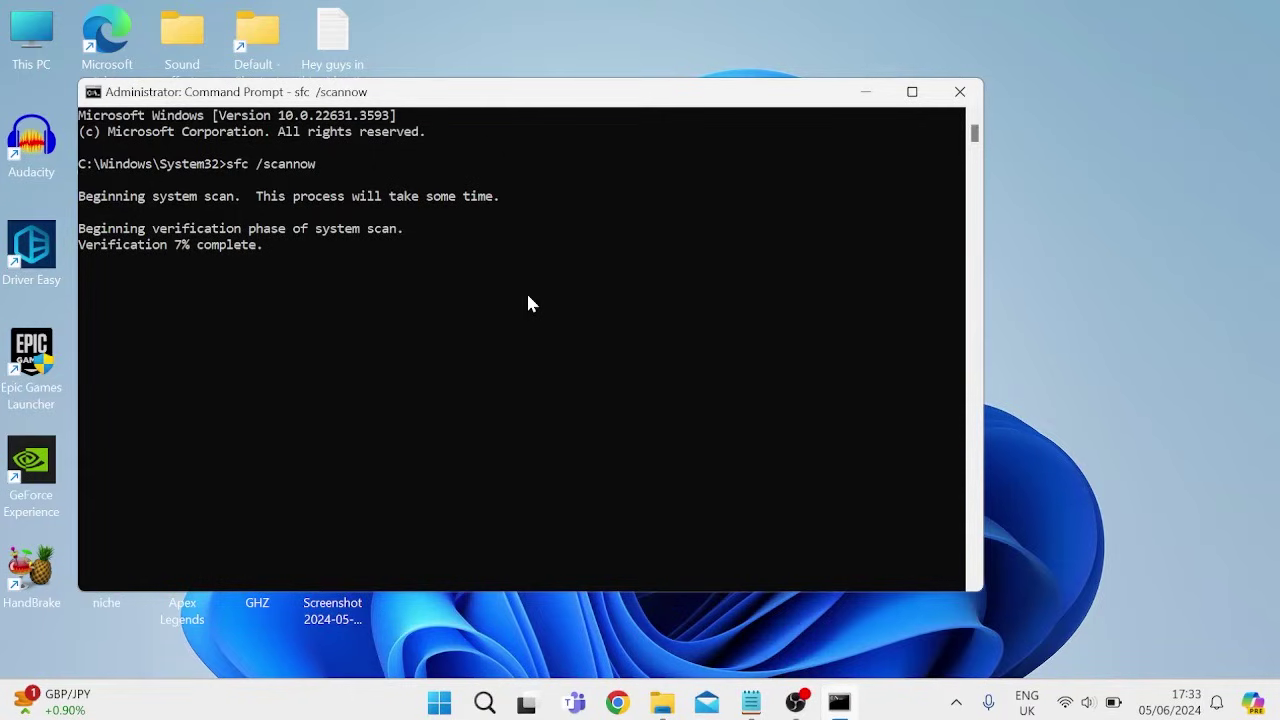
# Minimize the scanning Command Prompt and open Screen Saver Settings via search
pyautogui.click(868, 93)
pyautogui.press('super')
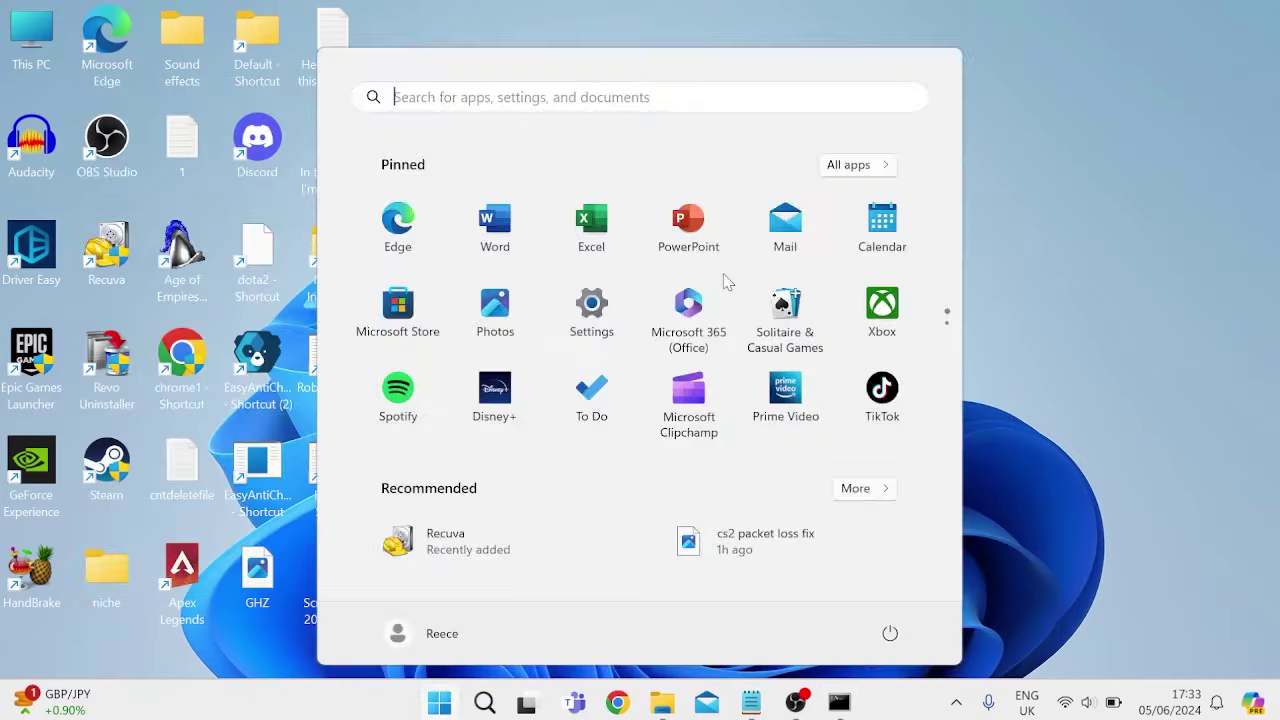
pyautogui.write('change screen saver')
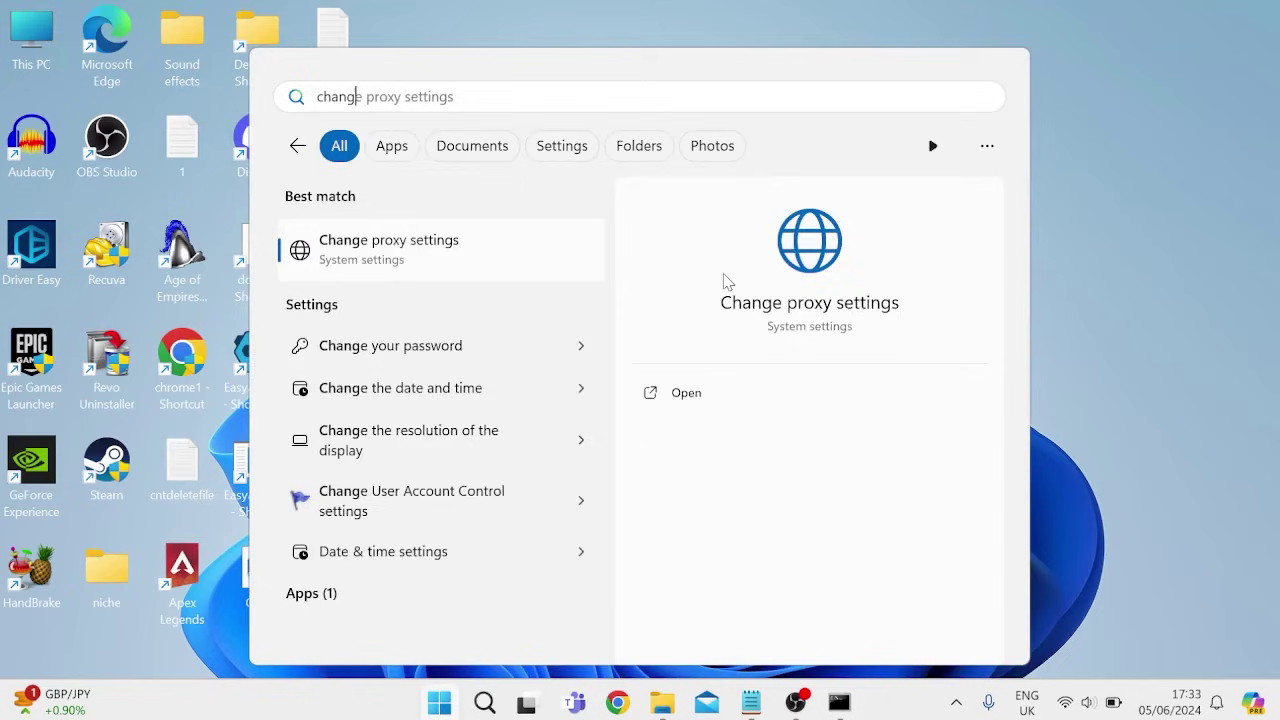
pyautogui.click(424, 258)
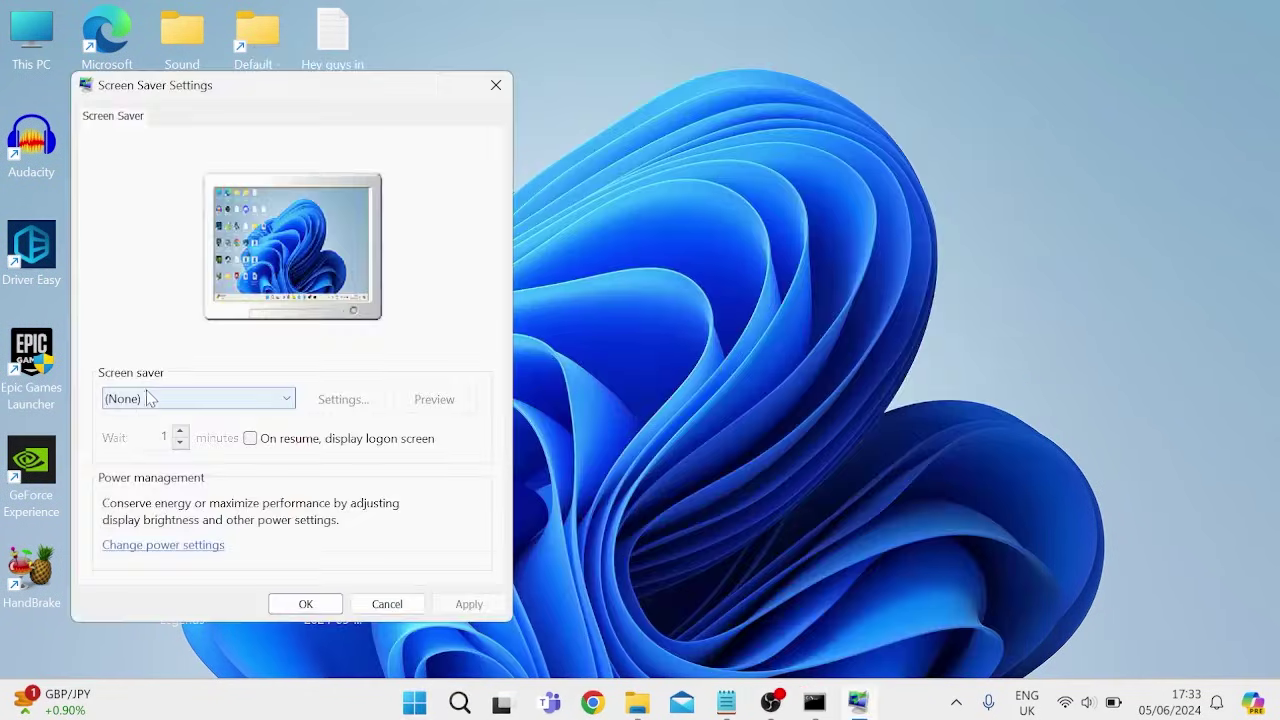
# Try Blank, then set the screen saver back to (None), apply and close
pyautogui.click(152, 399)
pyautogui.click(155, 421)
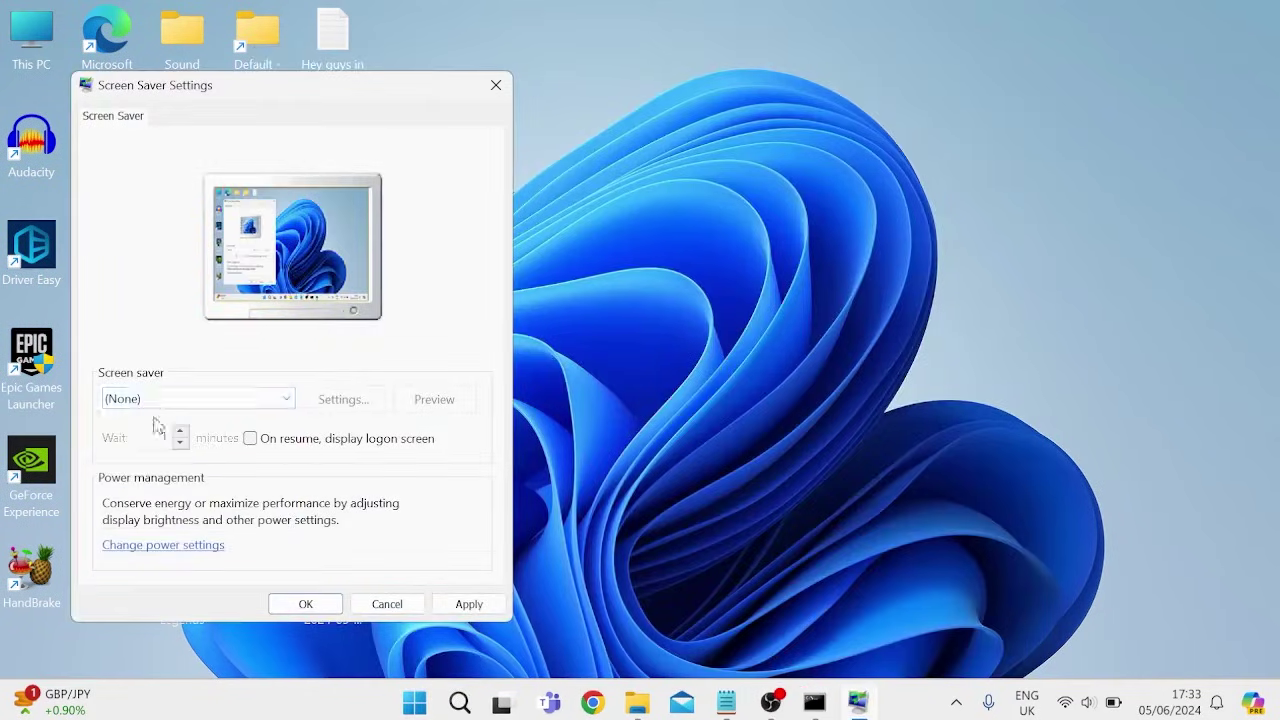
pyautogui.click(143, 399)
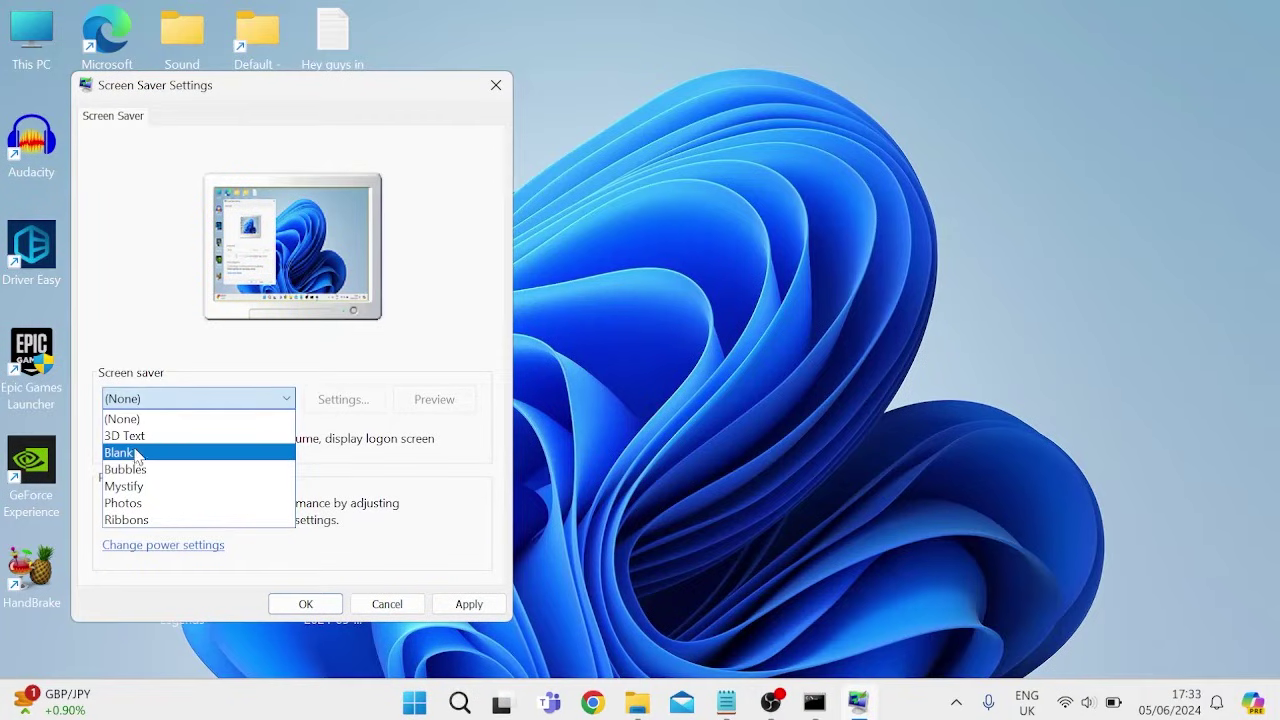
pyautogui.click(138, 453)
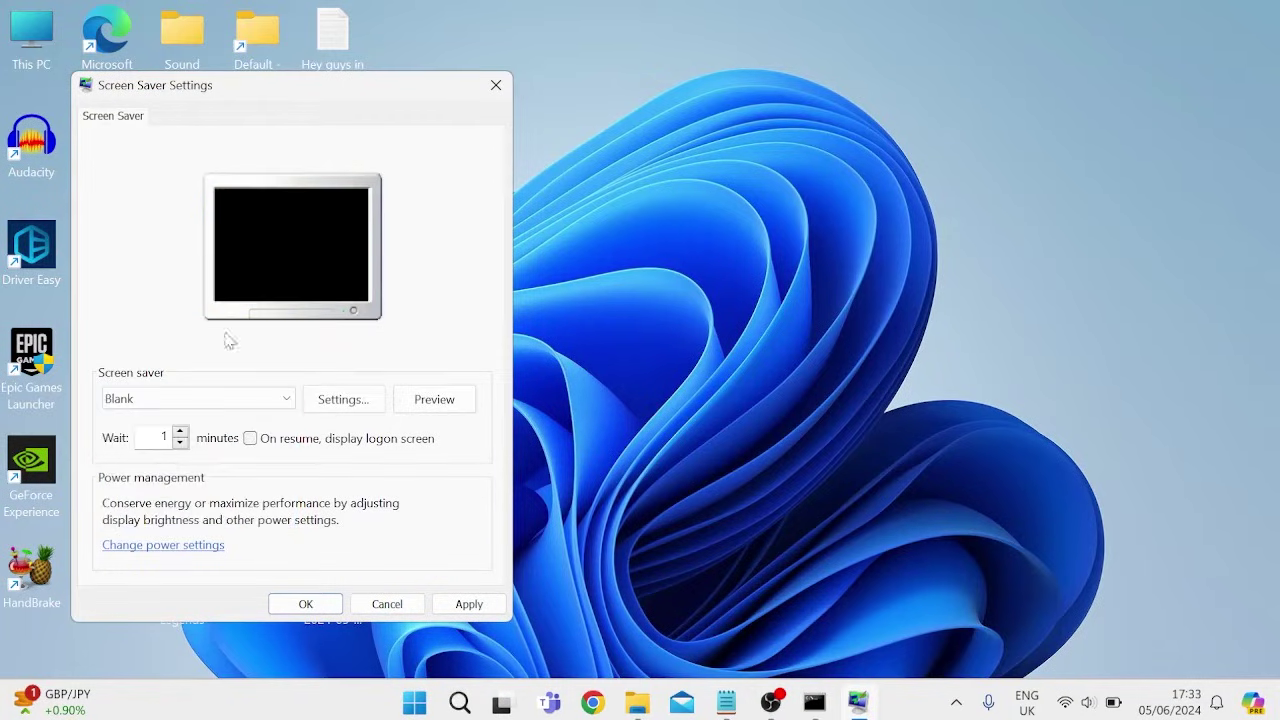
pyautogui.click(175, 403)
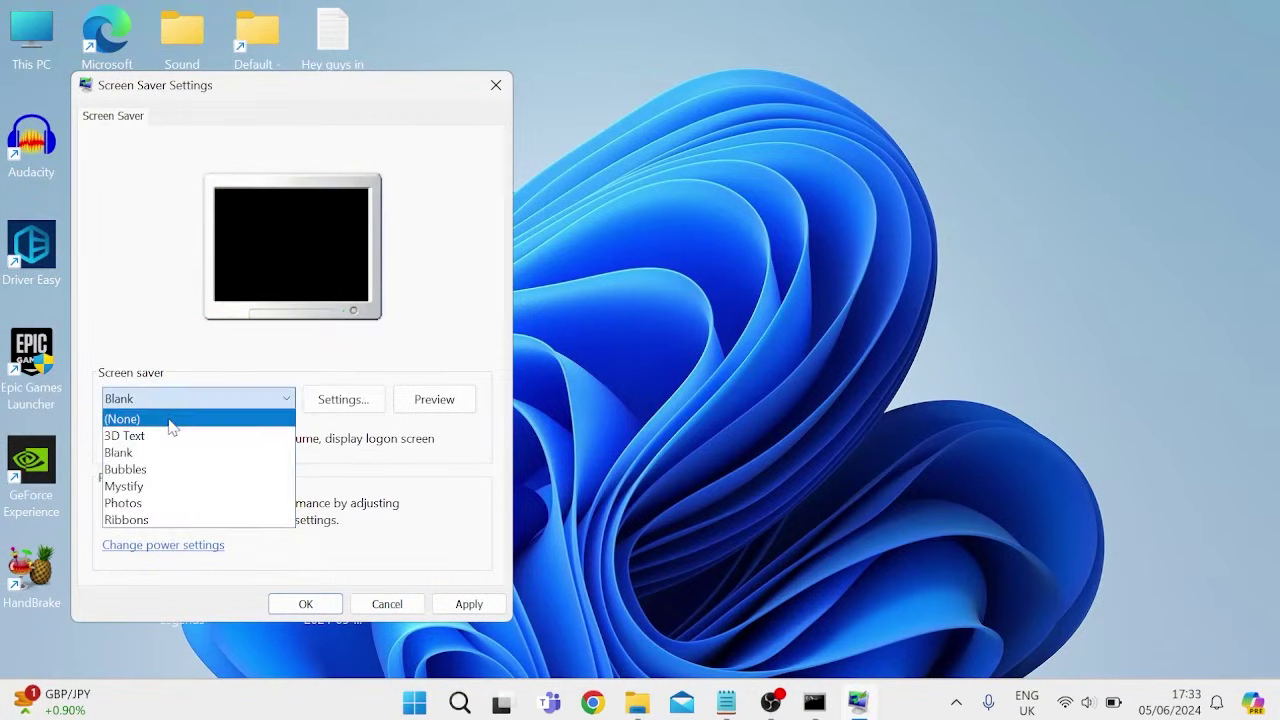
pyautogui.click(171, 417)
pyautogui.click(470, 604)
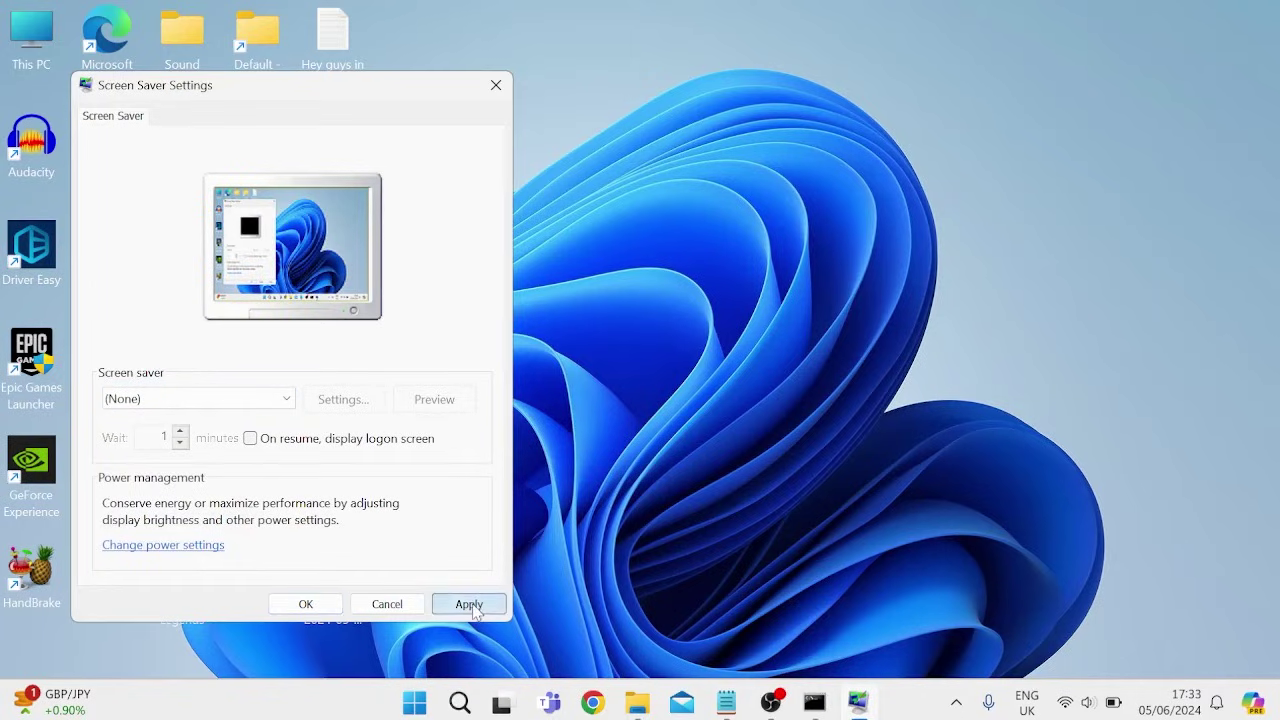
pyautogui.click(303, 604)
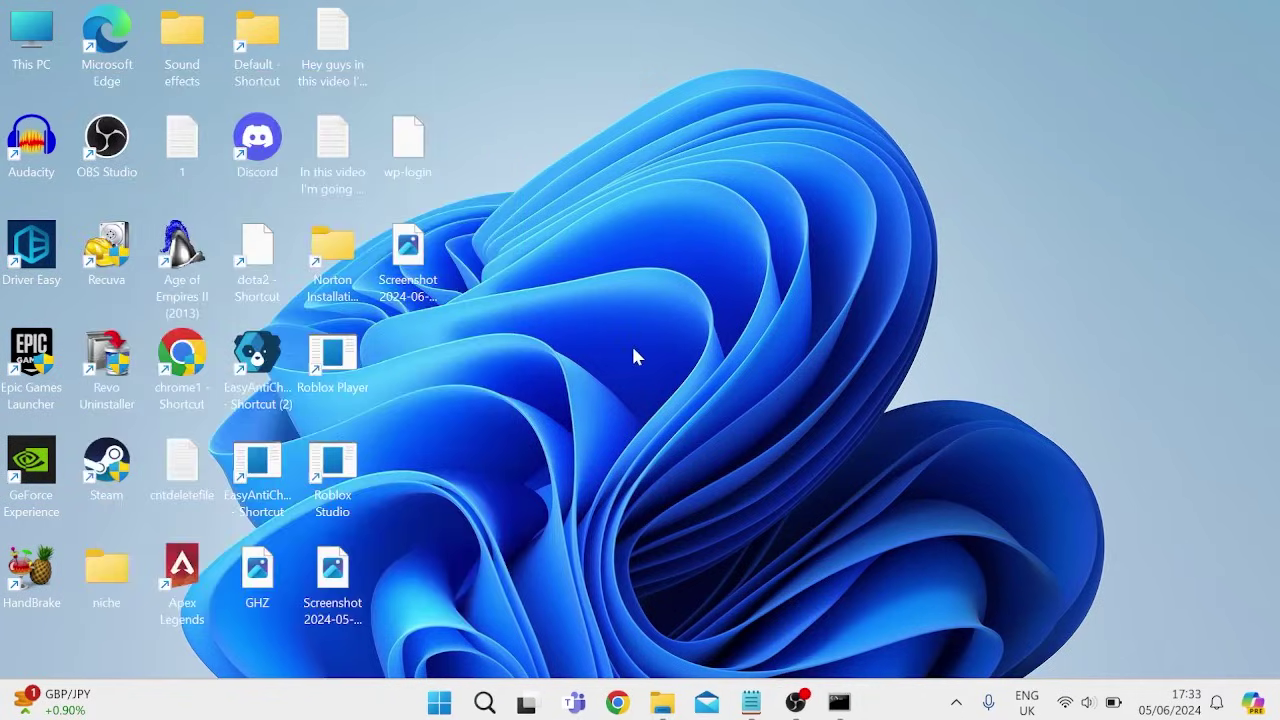
# Open Control Panel in Large icons view, go to Power Options, and edit the High performance plan
pyautogui.press('super')
pyautogui.write('cont')
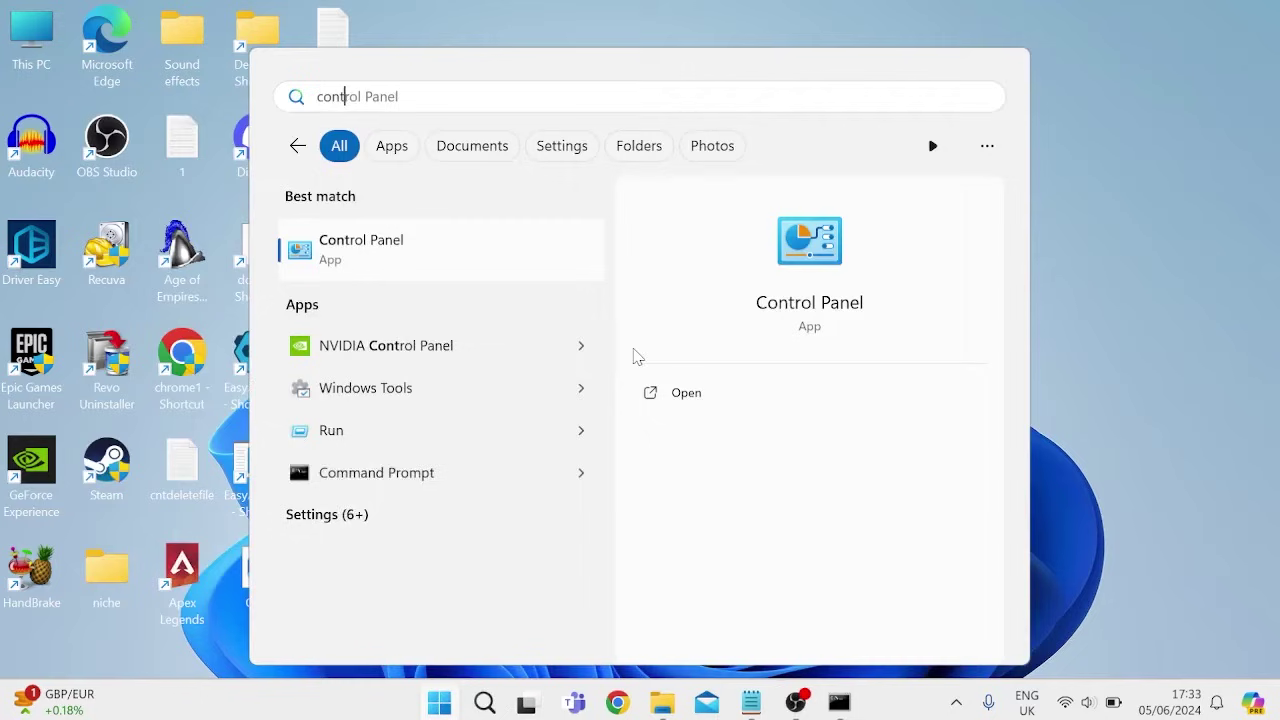
pyautogui.write('rol')
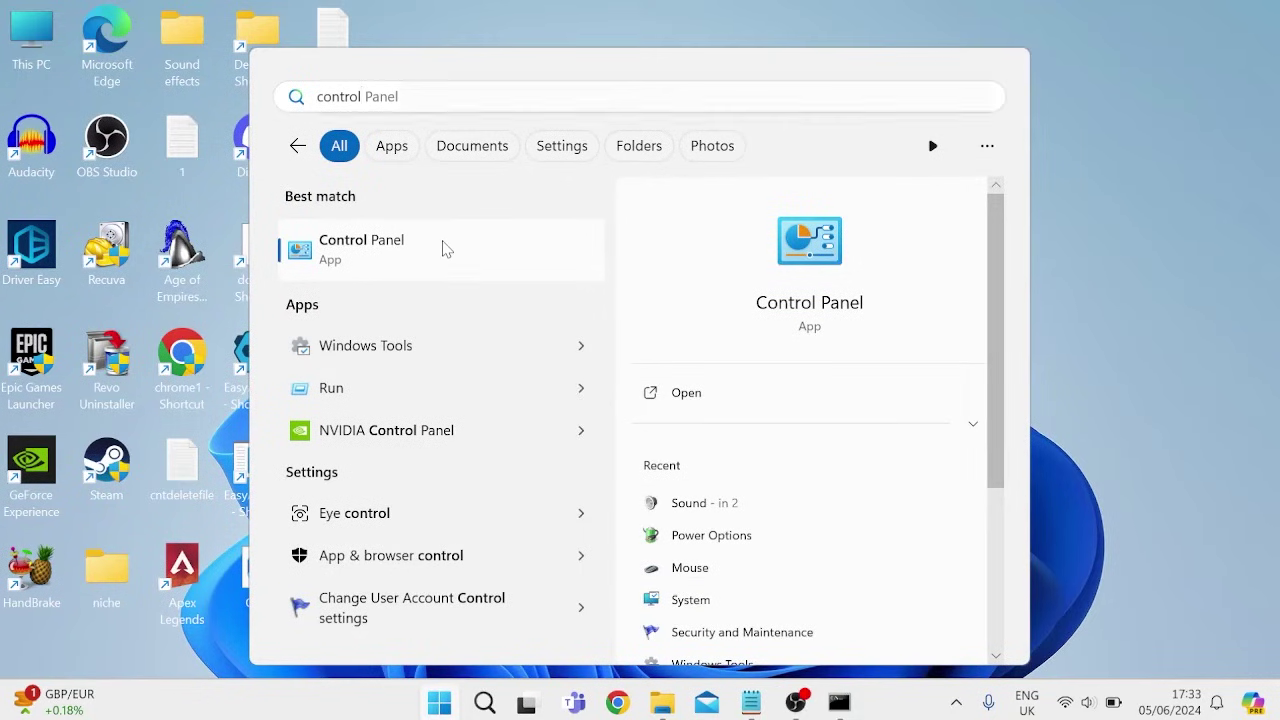
pyautogui.write(' Panel')
pyautogui.click(446, 249)
pyautogui.click(893, 178)
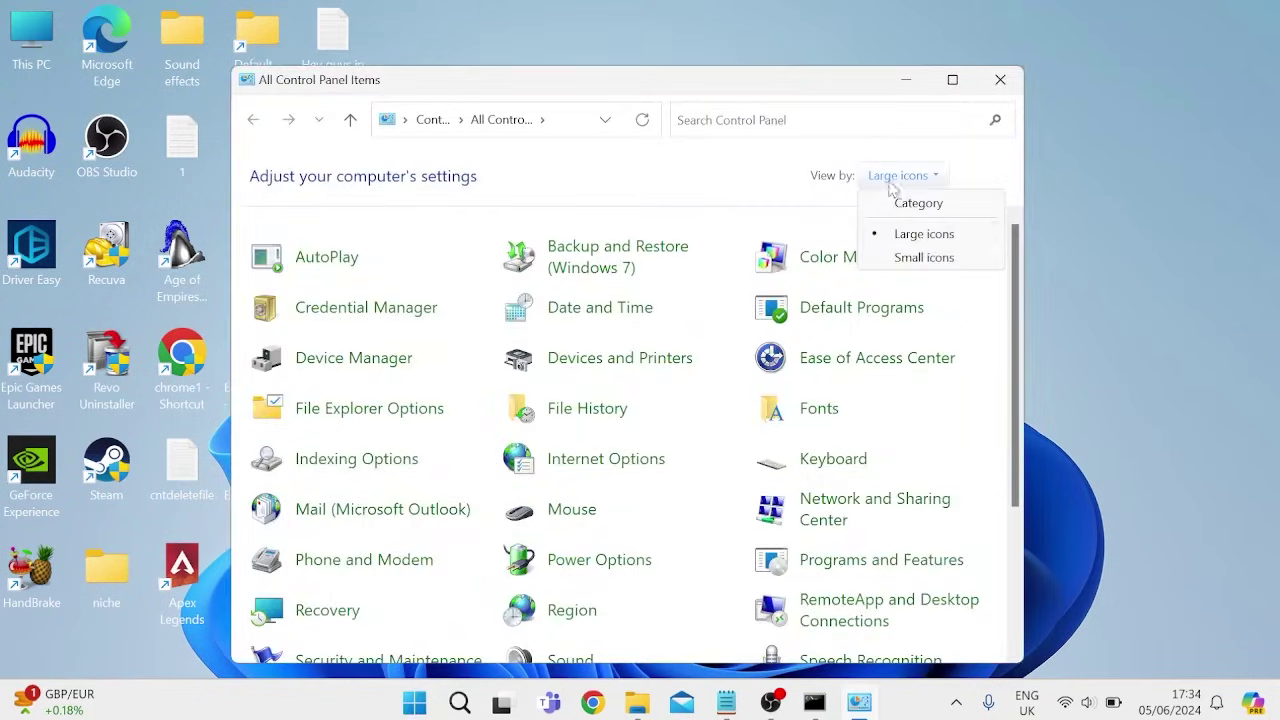
pyautogui.click(820, 214)
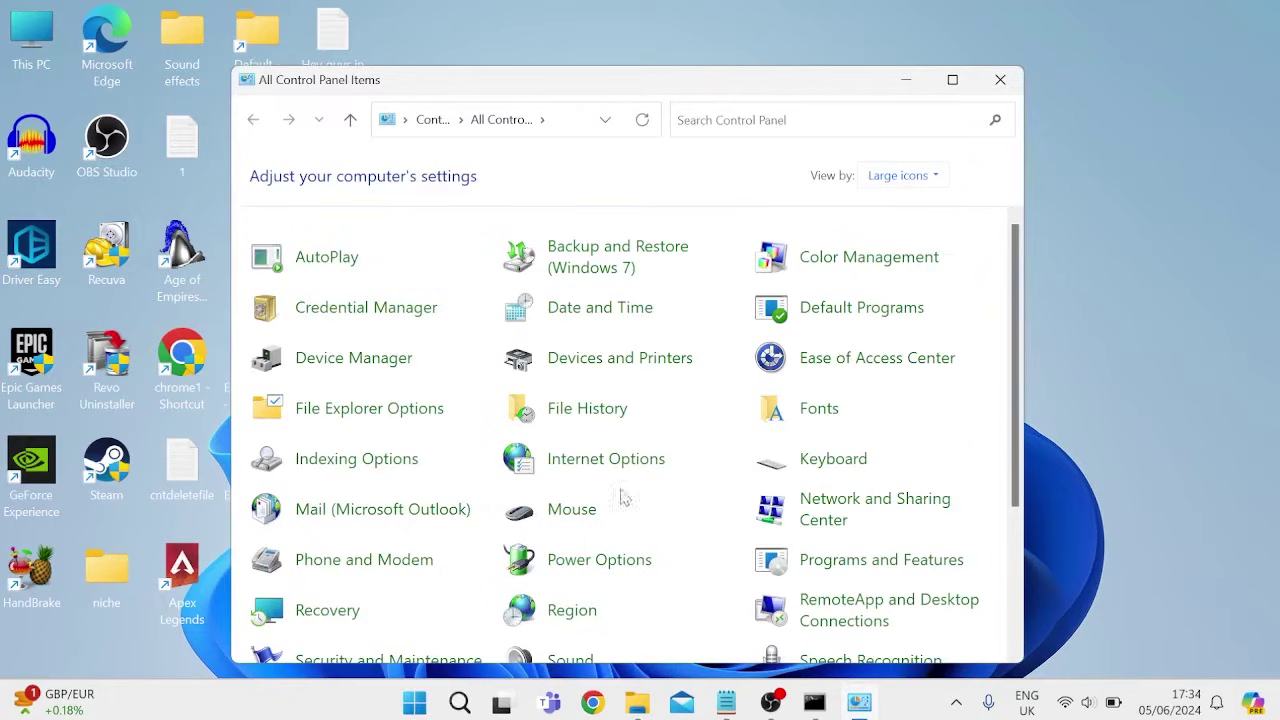
pyautogui.click(601, 561)
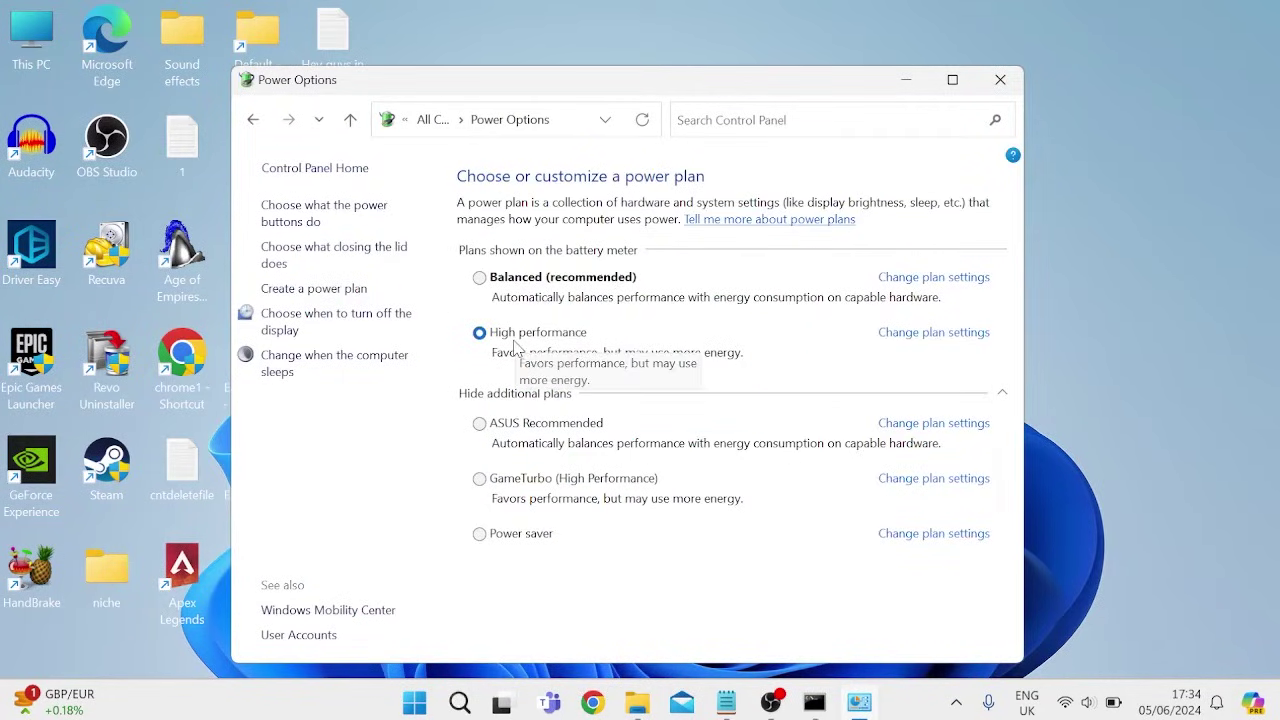
pyautogui.click(925, 341)
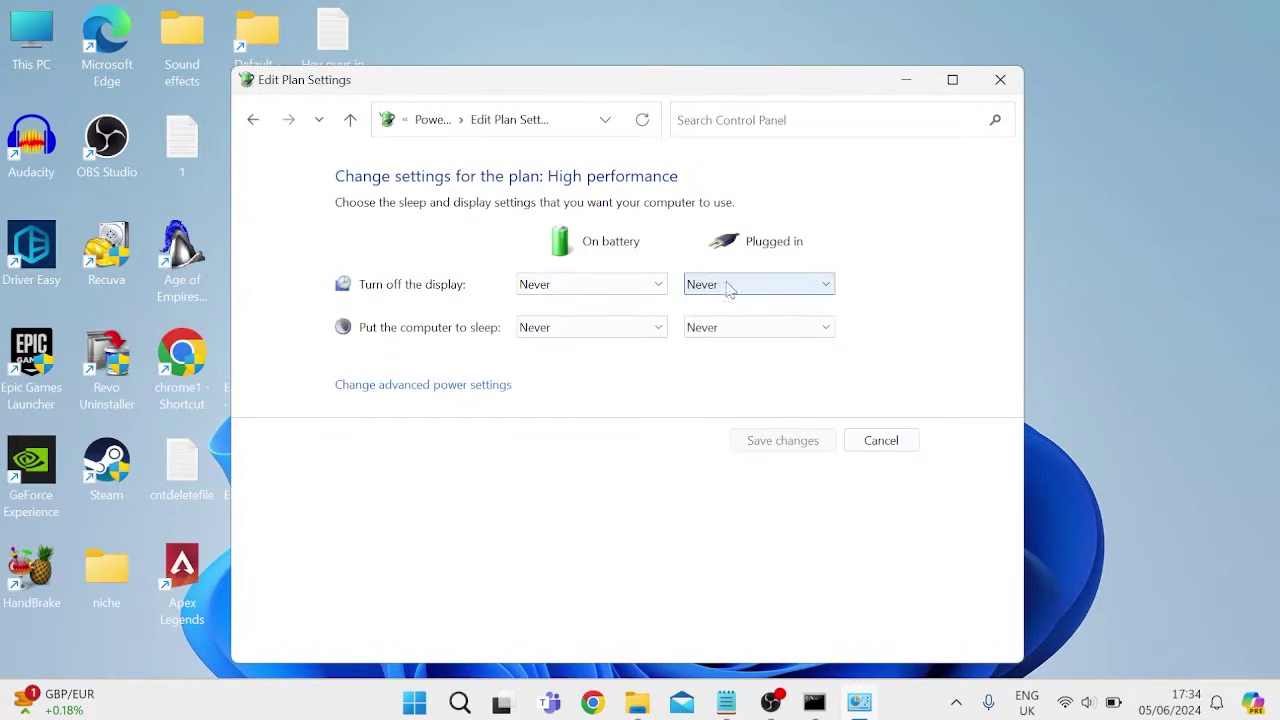
# Open advanced power settings and expand PCI Express > Link State Power Management
pyautogui.click(399, 388)
pyautogui.scroll(-2, 250, 380)
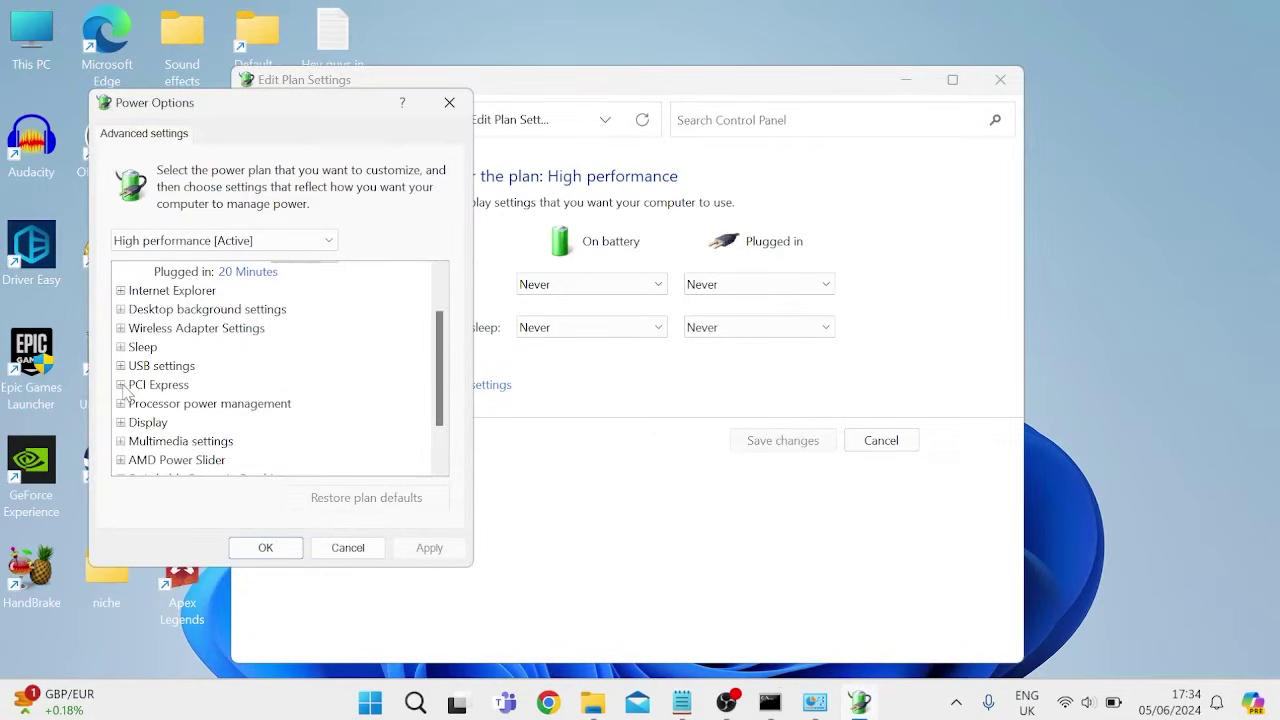
pyautogui.click(121, 386)
pyautogui.click(133, 403)
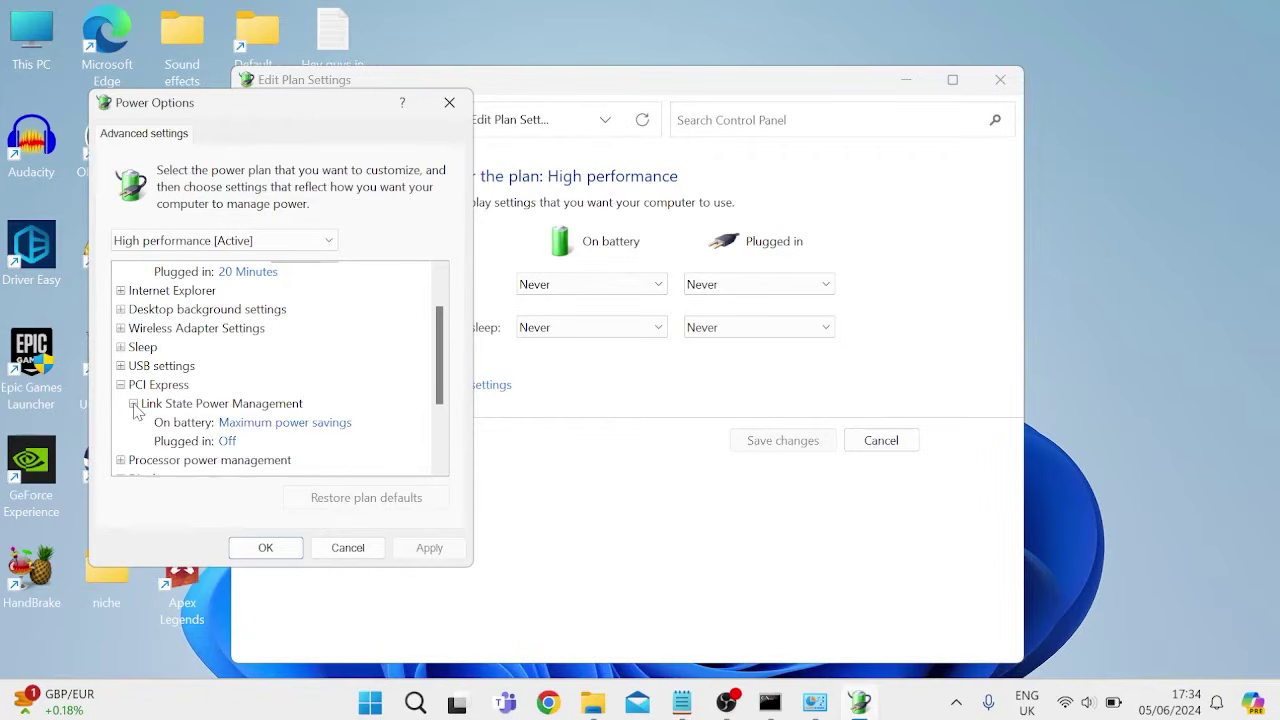
# Set Link State Power Management to Off on battery and plugged in, then apply
pyautogui.click(275, 422)
pyautogui.click(285, 423)
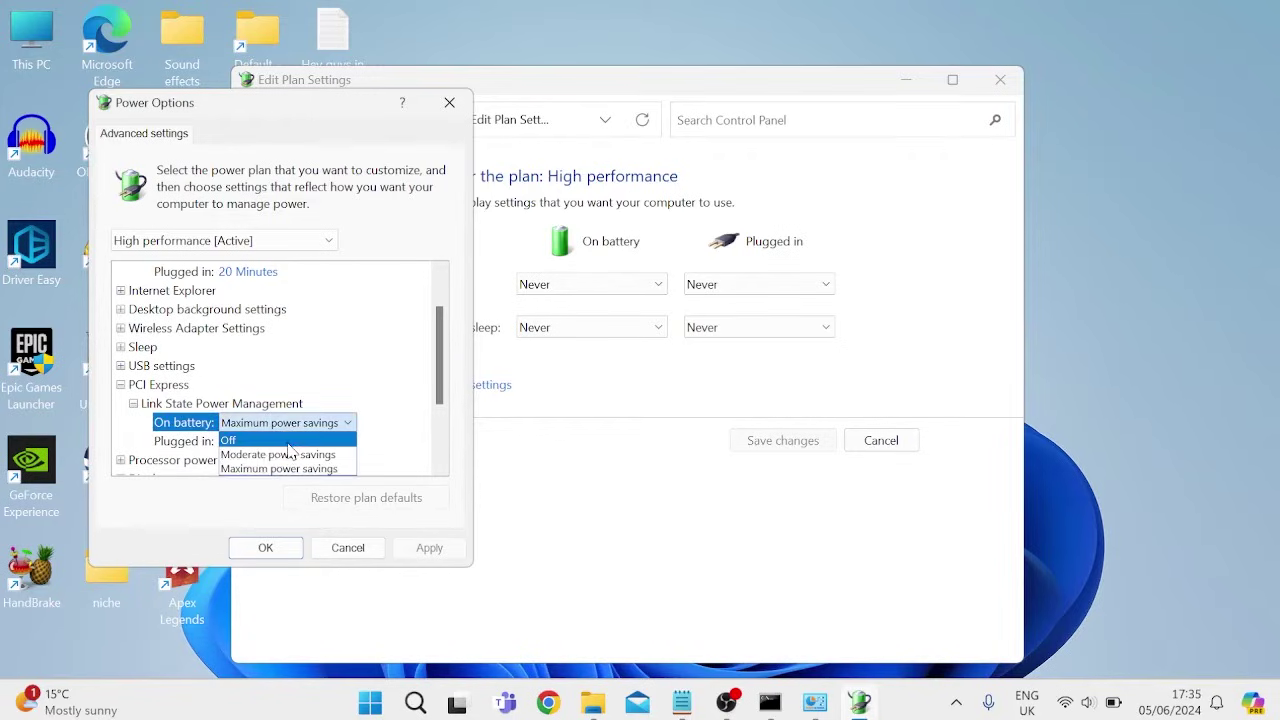
pyautogui.click(245, 440)
pyautogui.click(245, 441)
pyautogui.click(230, 459)
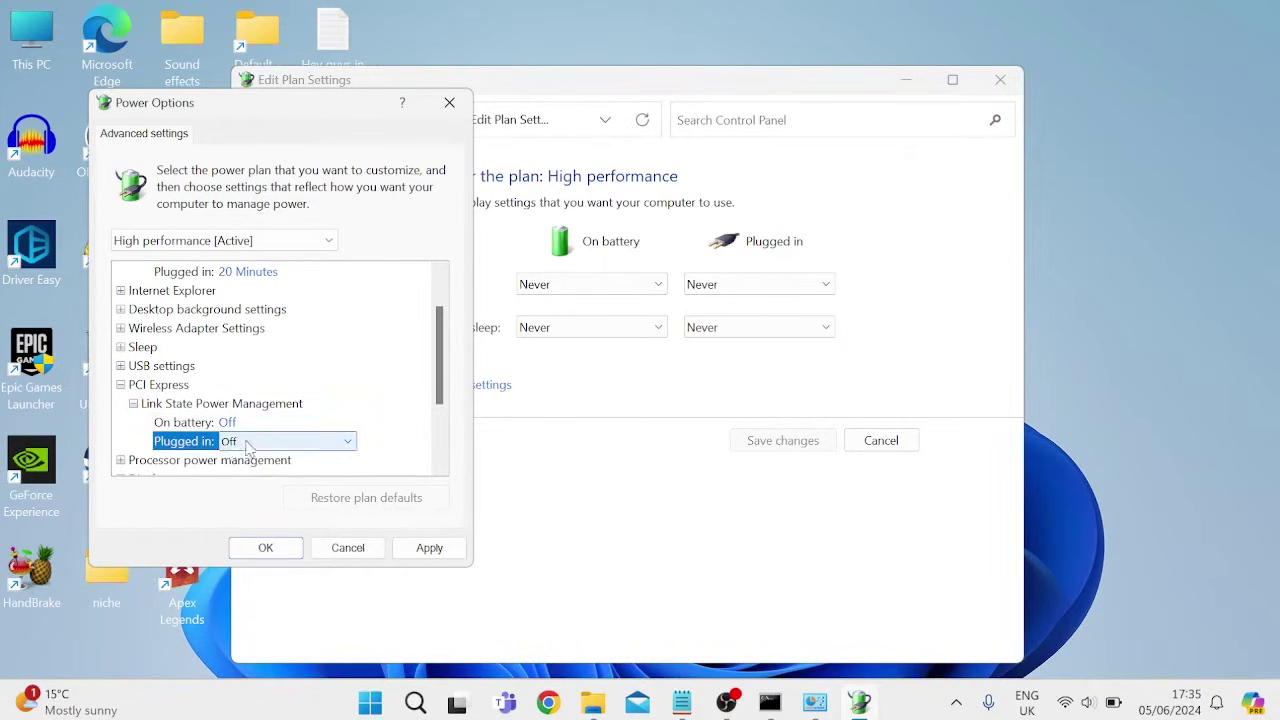
pyautogui.click(255, 441)
pyautogui.click(228, 459)
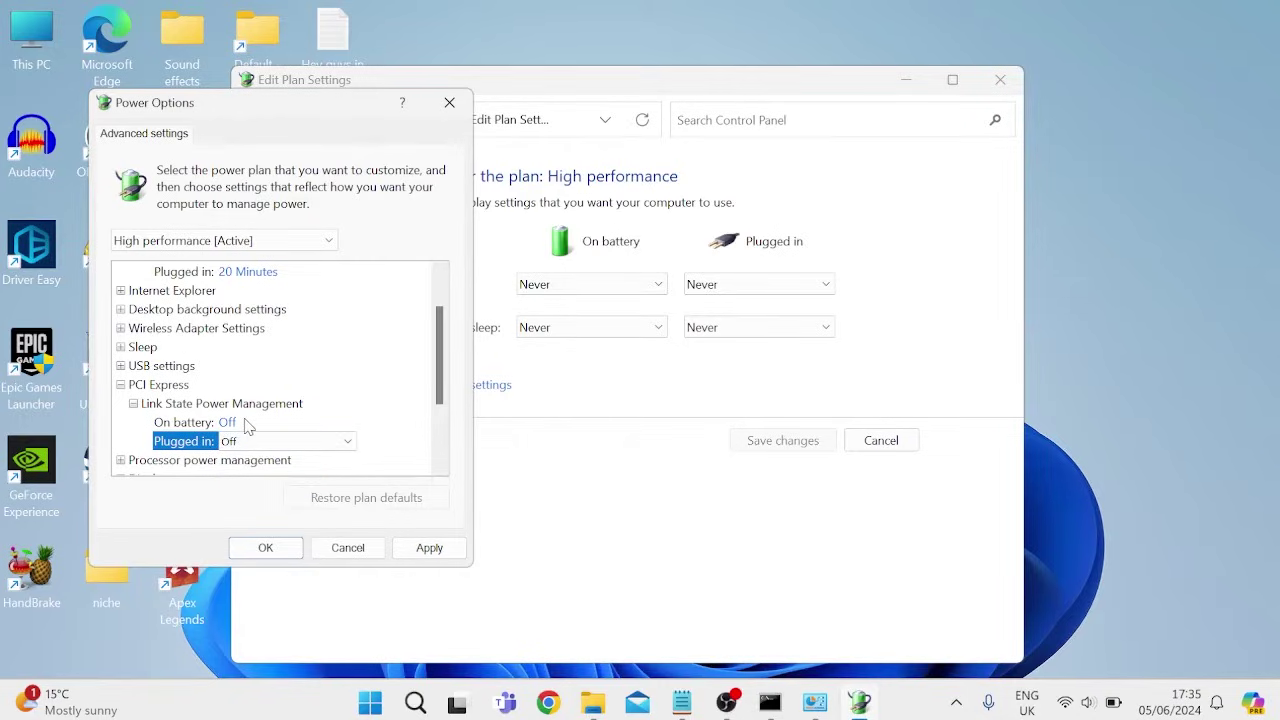
pyautogui.click(429, 547)
pyautogui.click(296, 549)
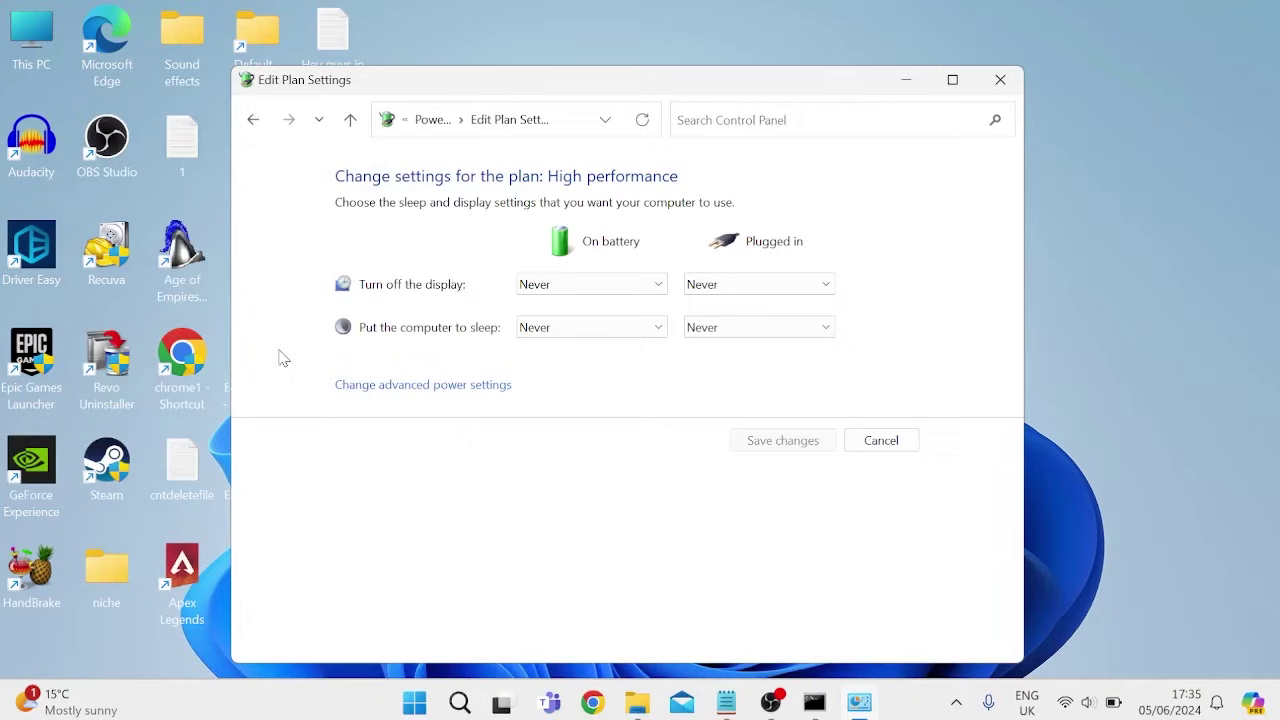
# Close the power plan window, open Device Manager, and expand Display adapters
pyautogui.click(1000, 80)
pyautogui.press('super')
pyautogui.write('d')
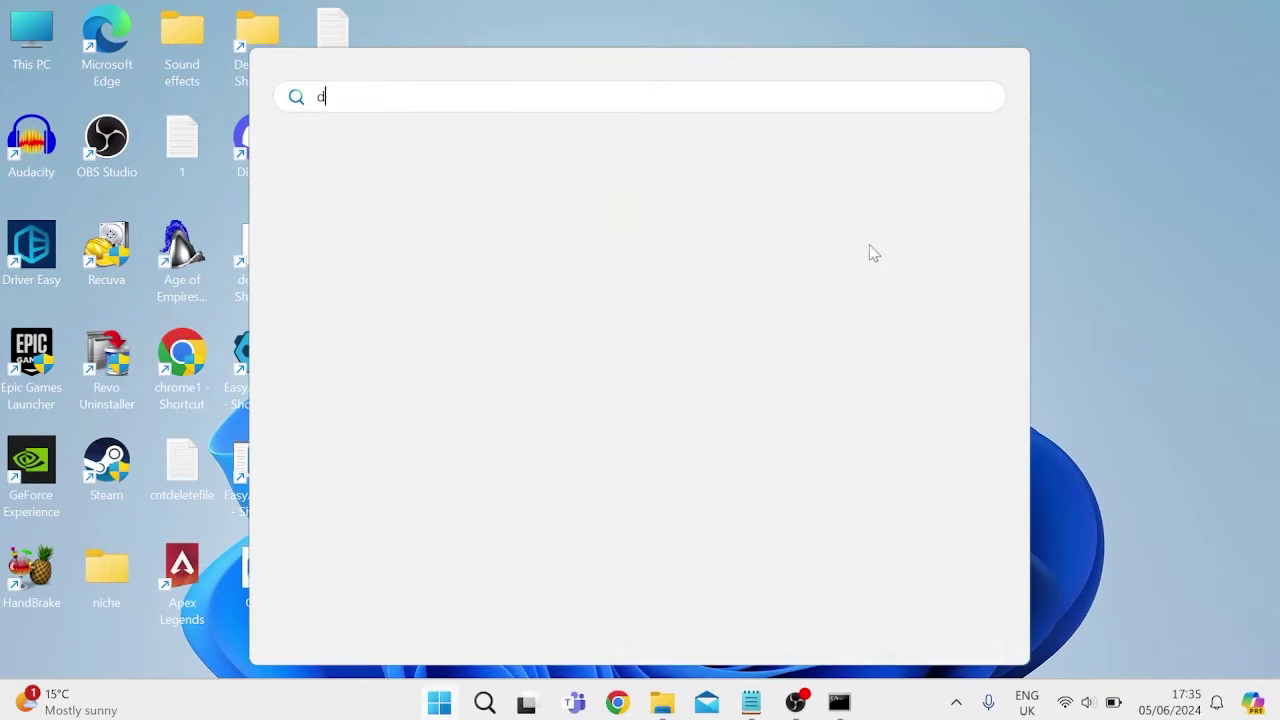
pyautogui.write('evice')
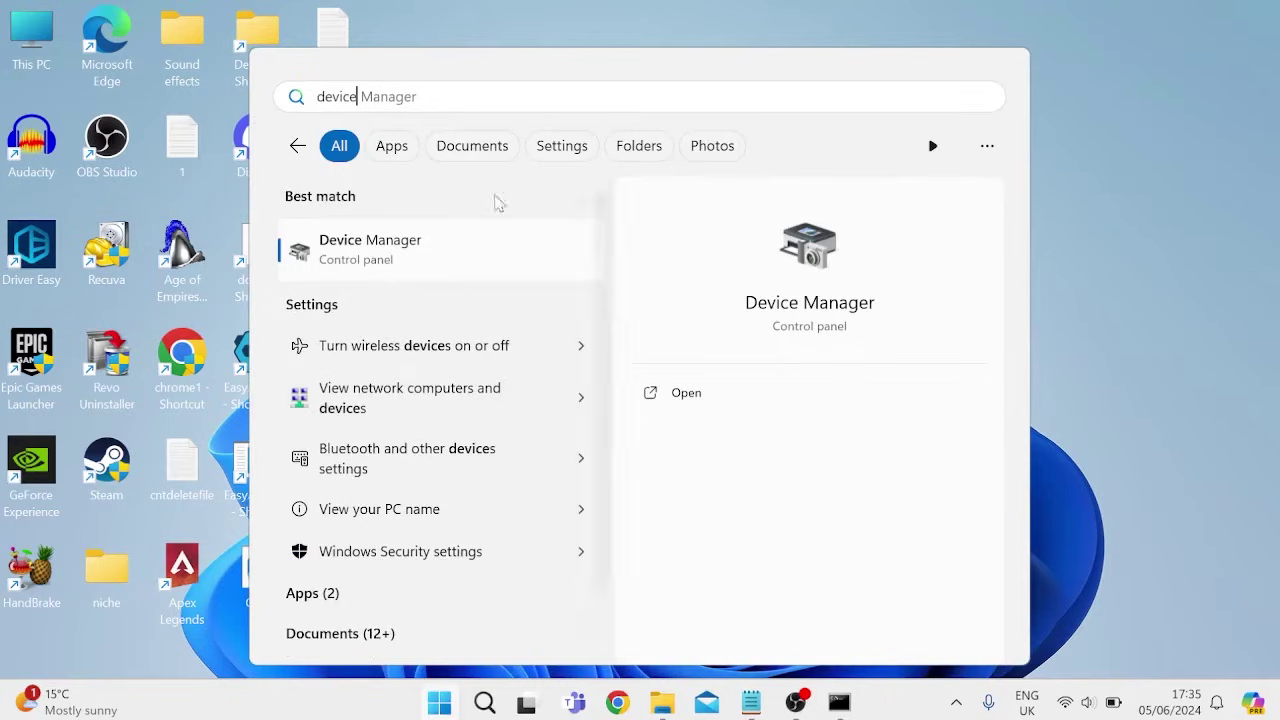
pyautogui.click(474, 250)
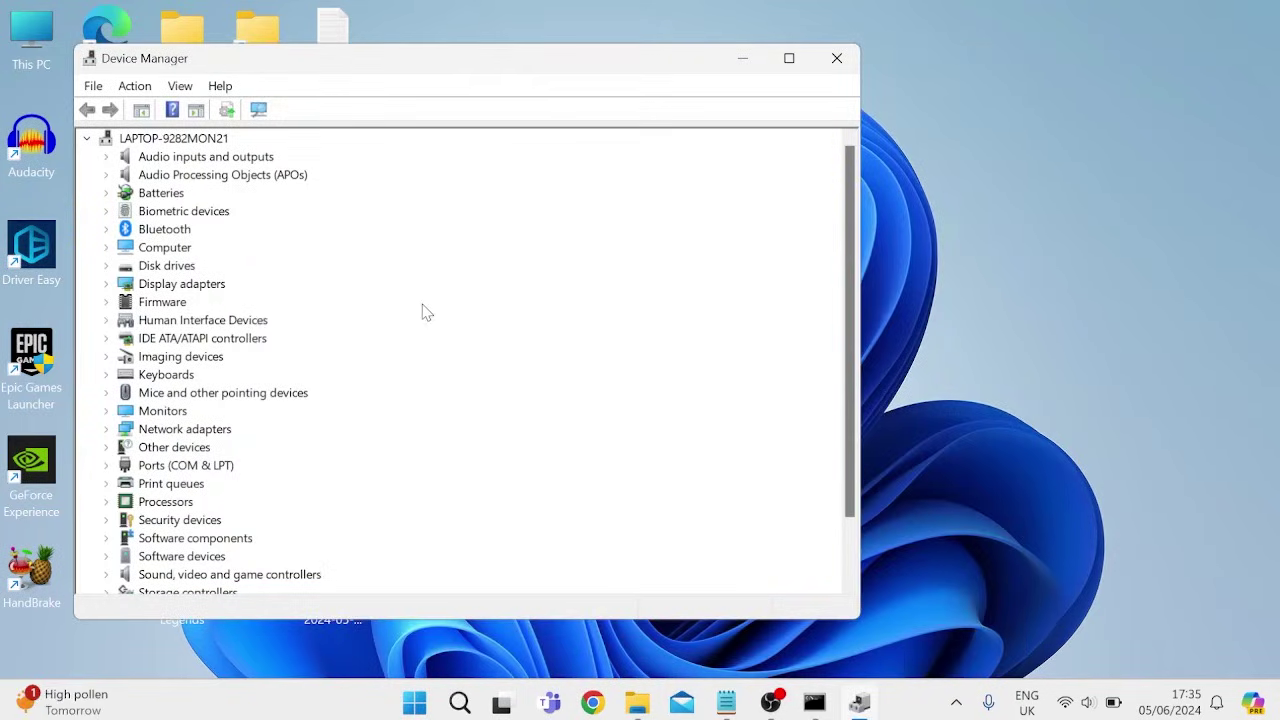
pyautogui.click(106, 285)
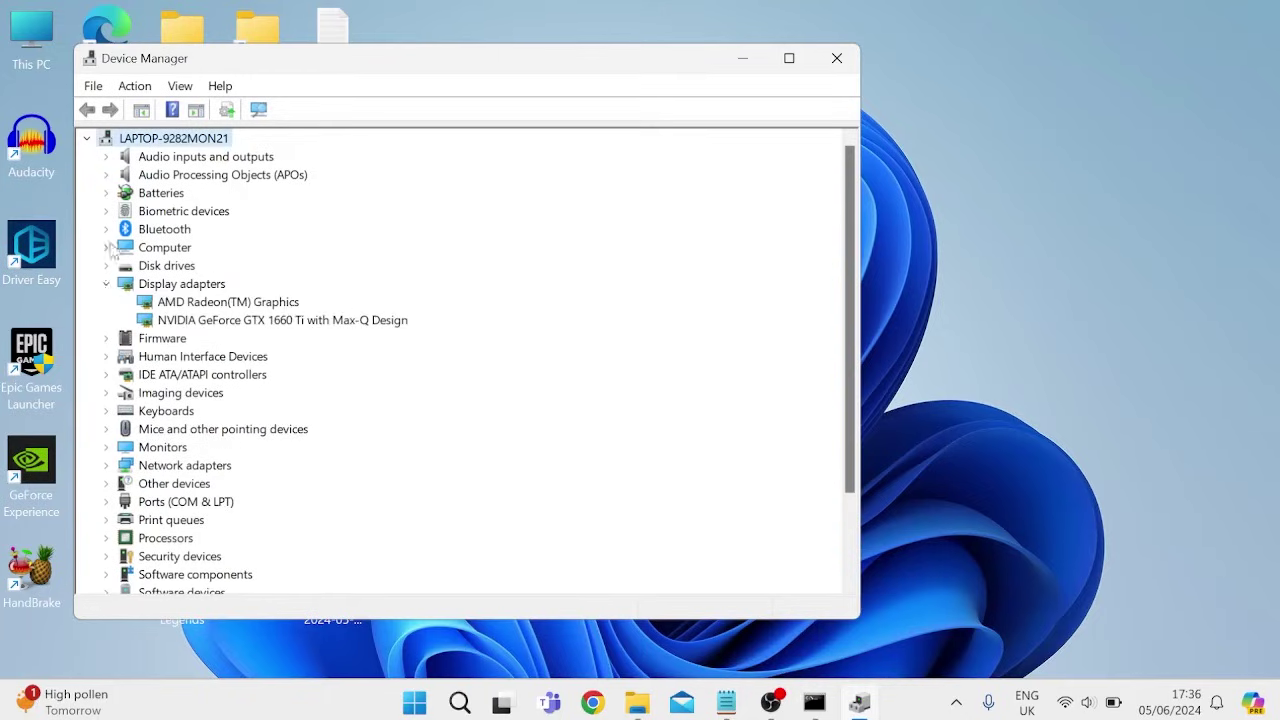
# Search automatically for an updated AMD Radeon graphics driver
pyautogui.rightClick(221, 306)
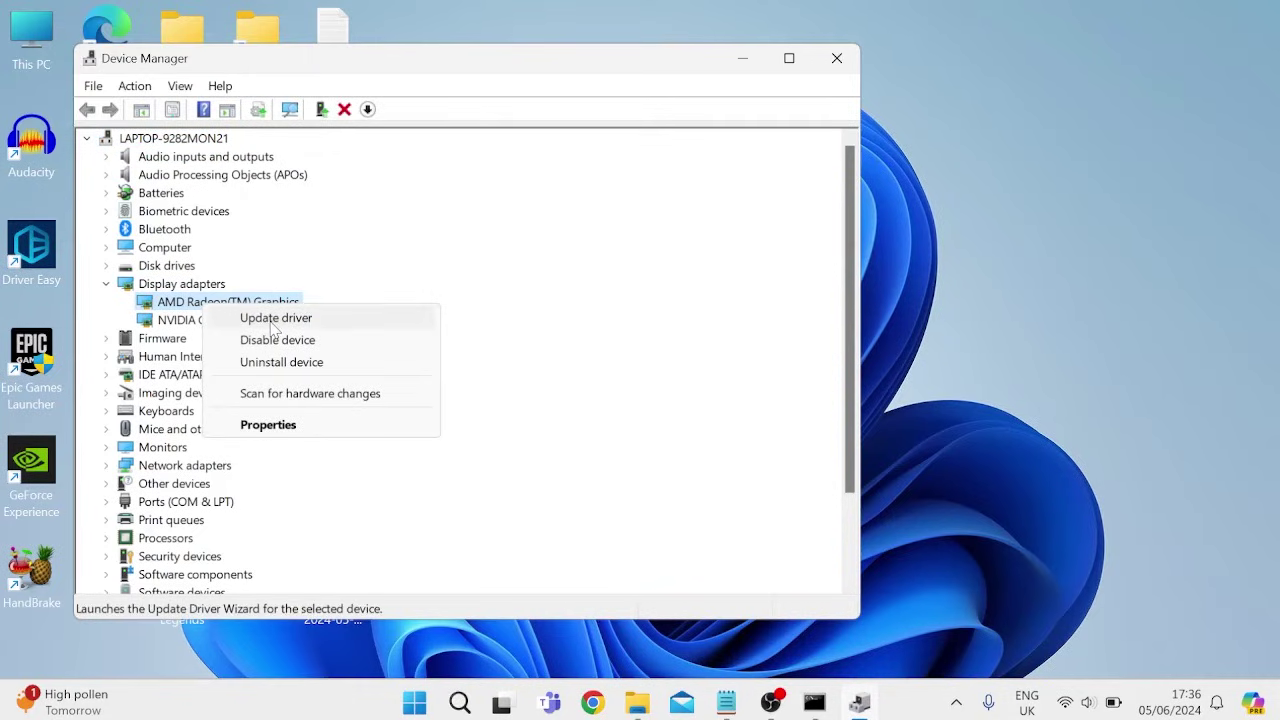
pyautogui.click(274, 322)
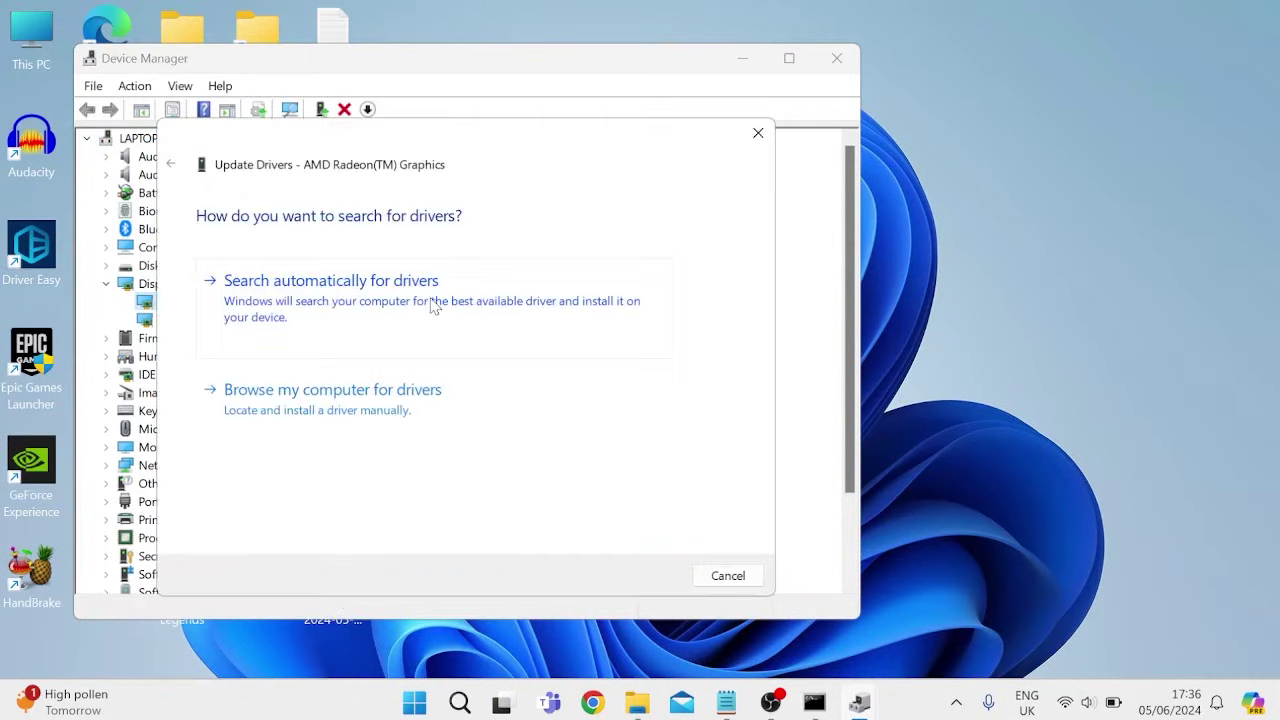
pyautogui.click(355, 303)
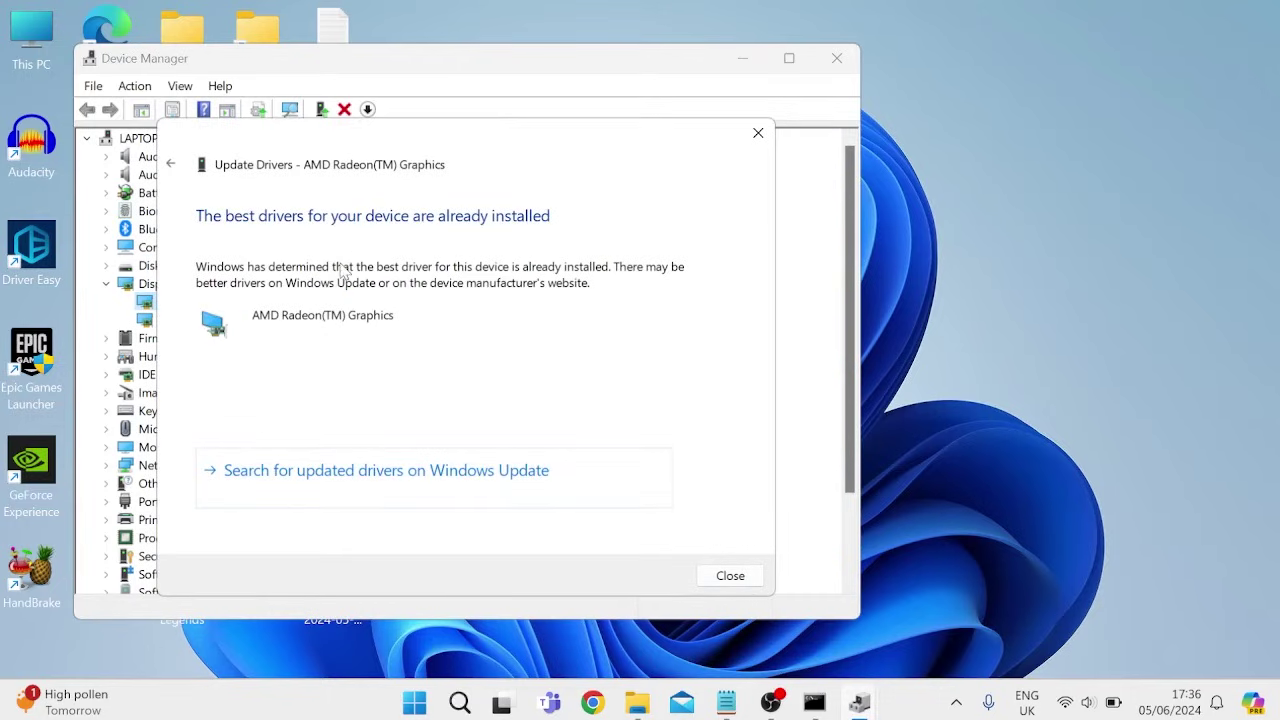
pyautogui.click(757, 132)
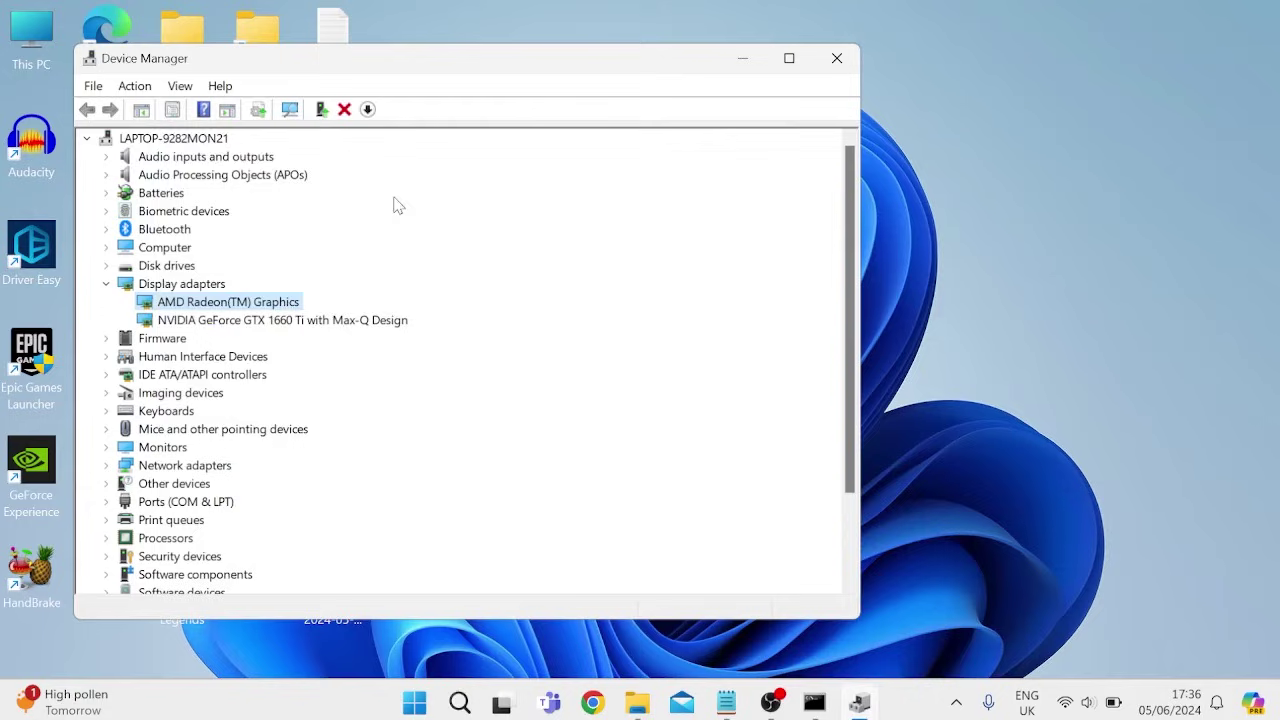
# Expand Monitors and search automatically for an updated Integrated Monitor driver
pyautogui.scroll(-1, 141, 316)
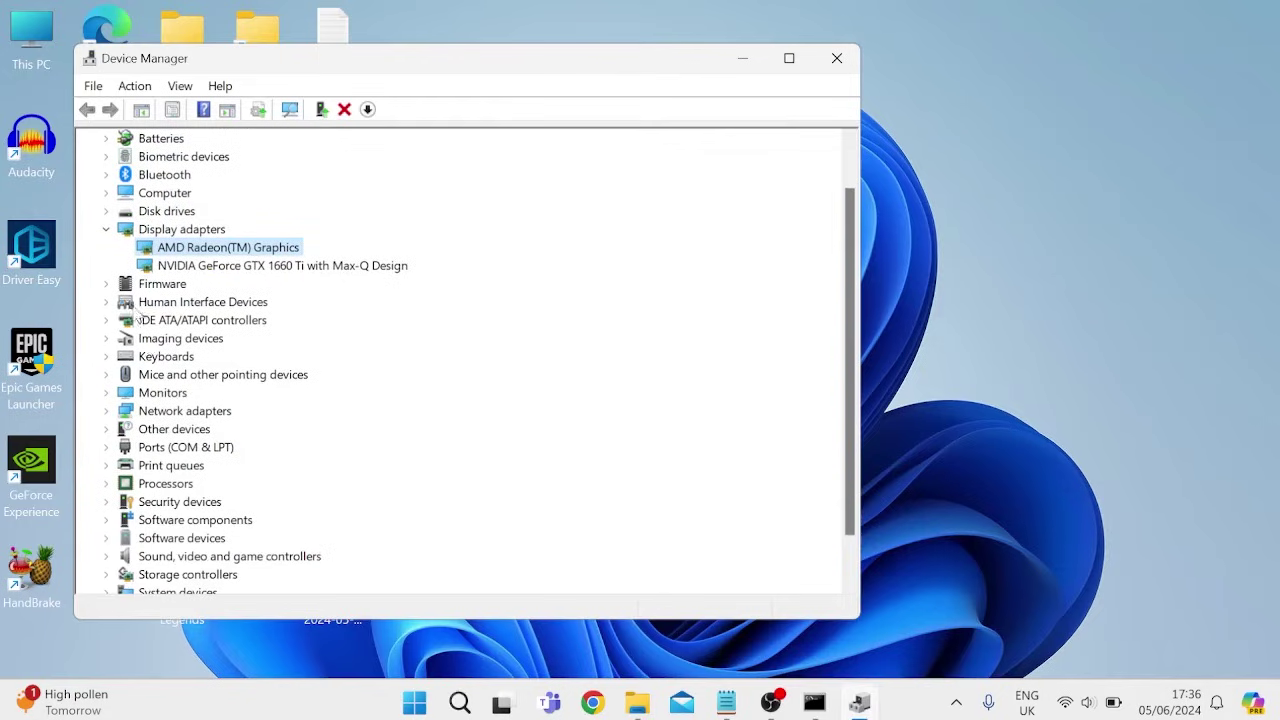
pyautogui.click(107, 393)
pyautogui.scroll(-1, 232, 396)
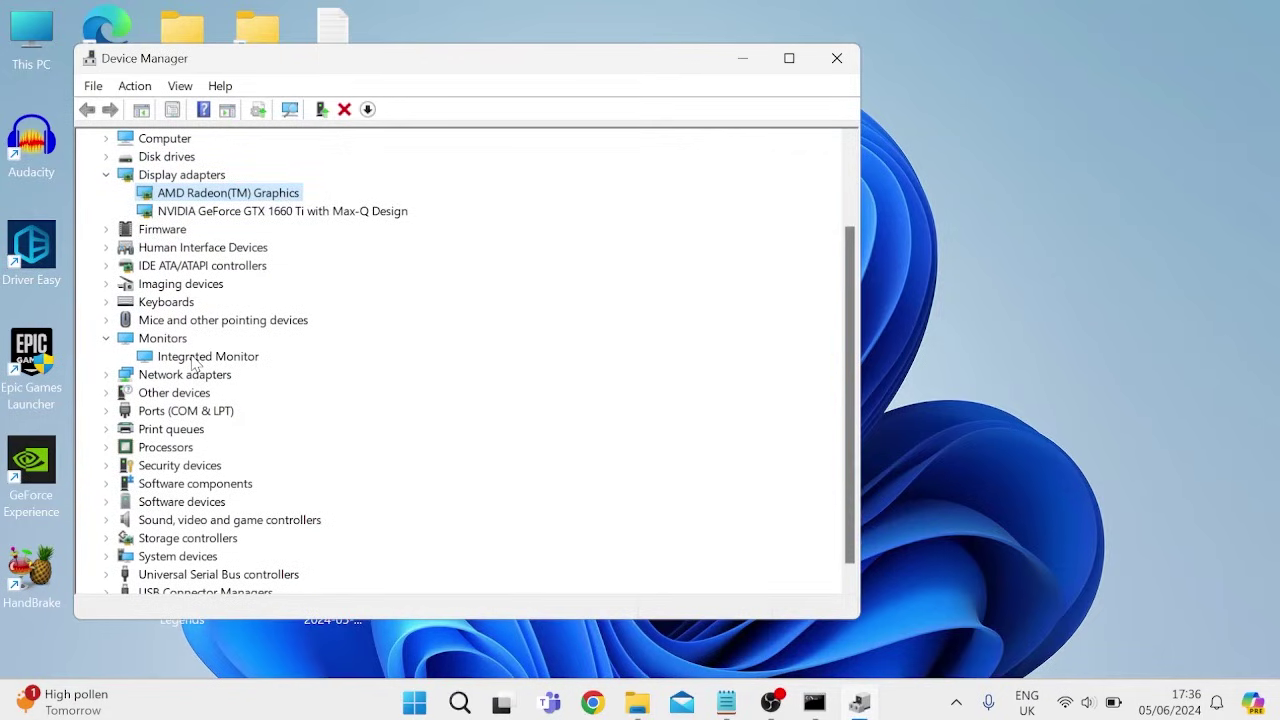
pyautogui.rightClick(193, 360)
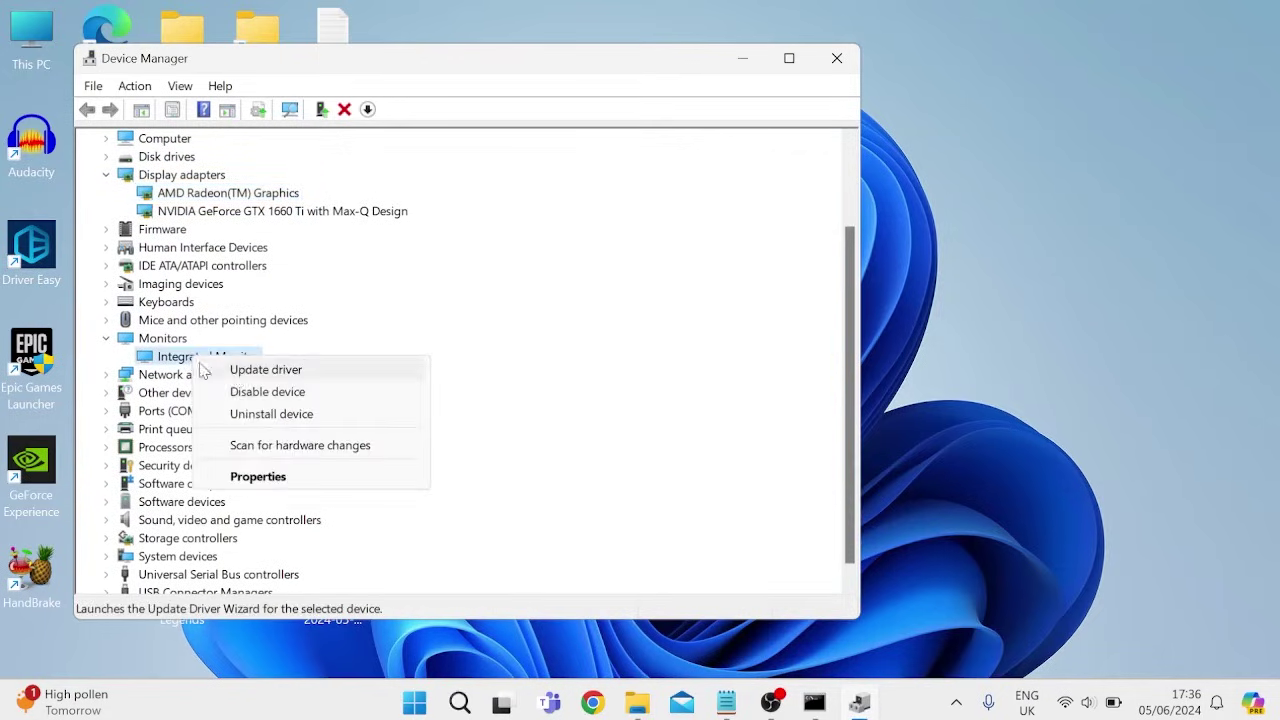
pyautogui.click(267, 372)
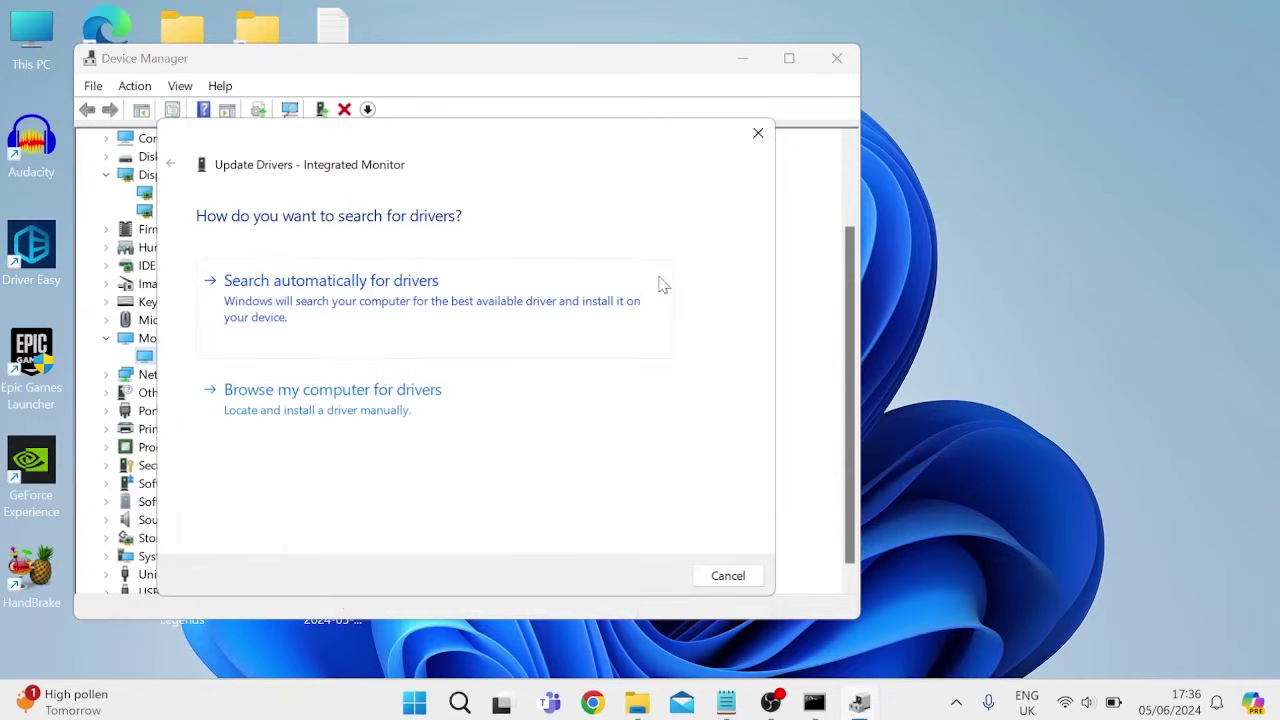
pyautogui.click(338, 300)
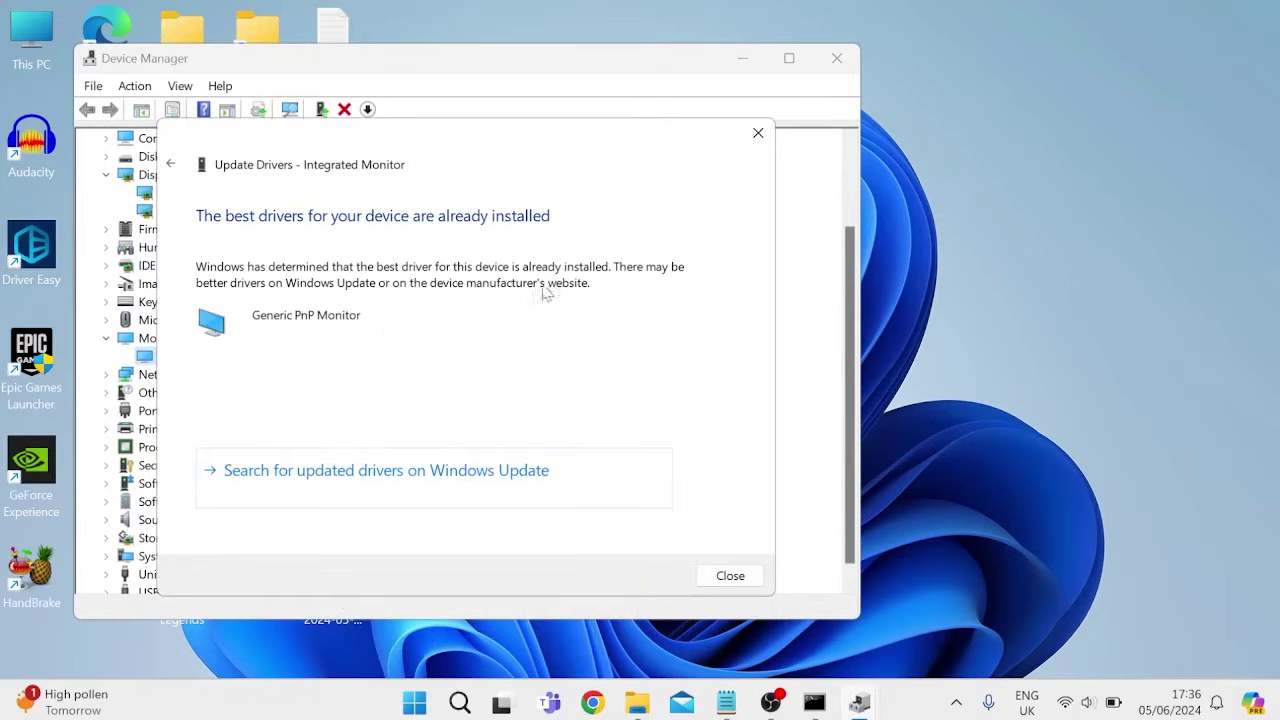
pyautogui.click(758, 133)
# Close Device Manager and open Settings > System > Display
pyautogui.click(837, 58)
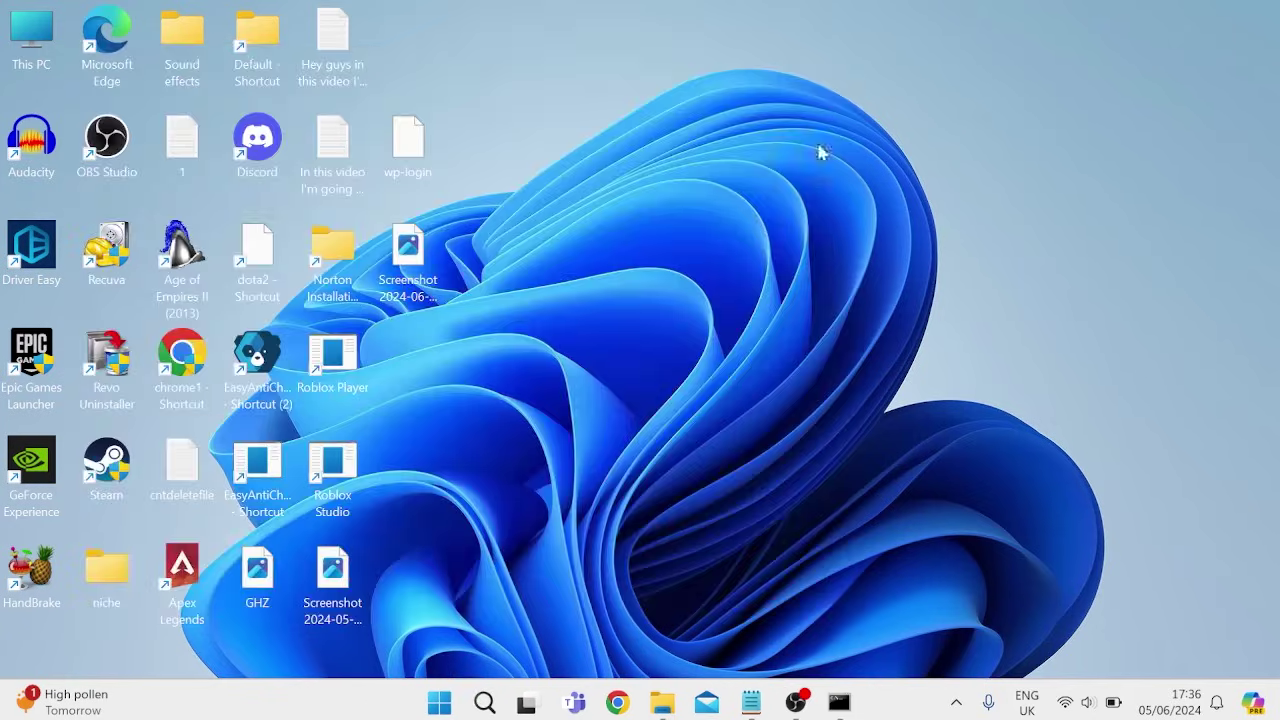
pyautogui.press('super')
pyautogui.write('settings')
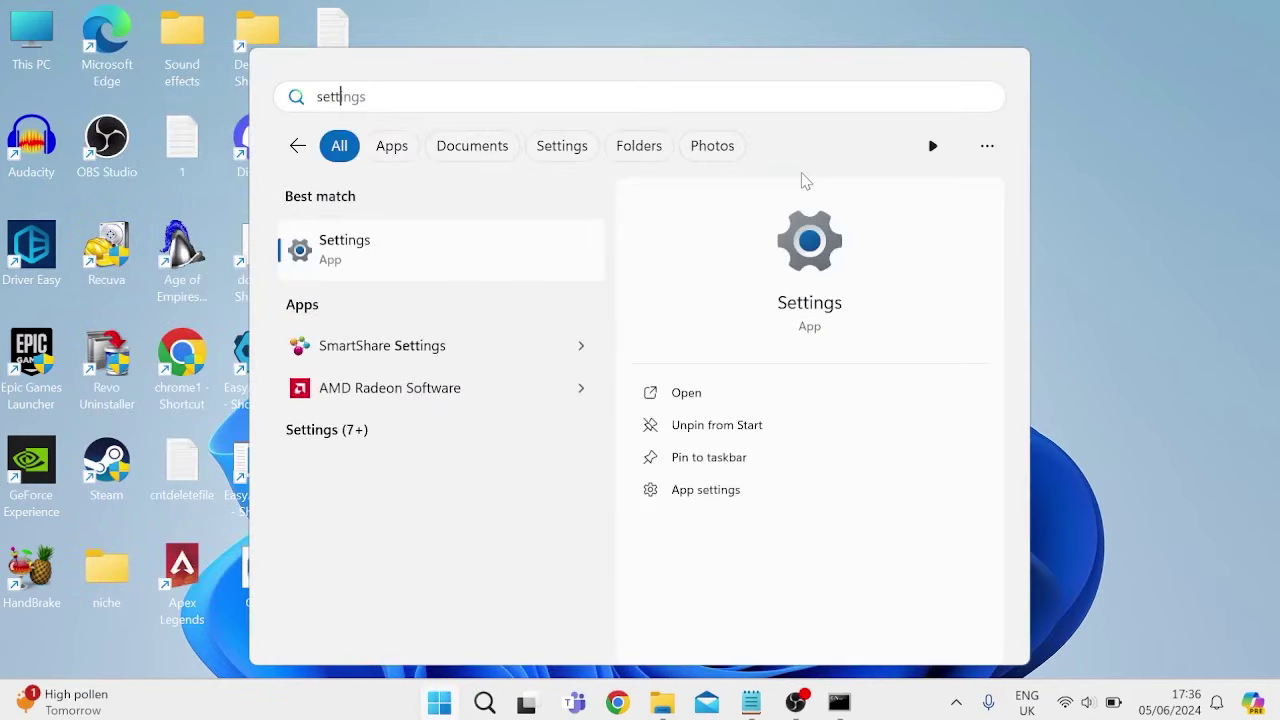
pyautogui.click(411, 249)
pyautogui.click(560, 300)
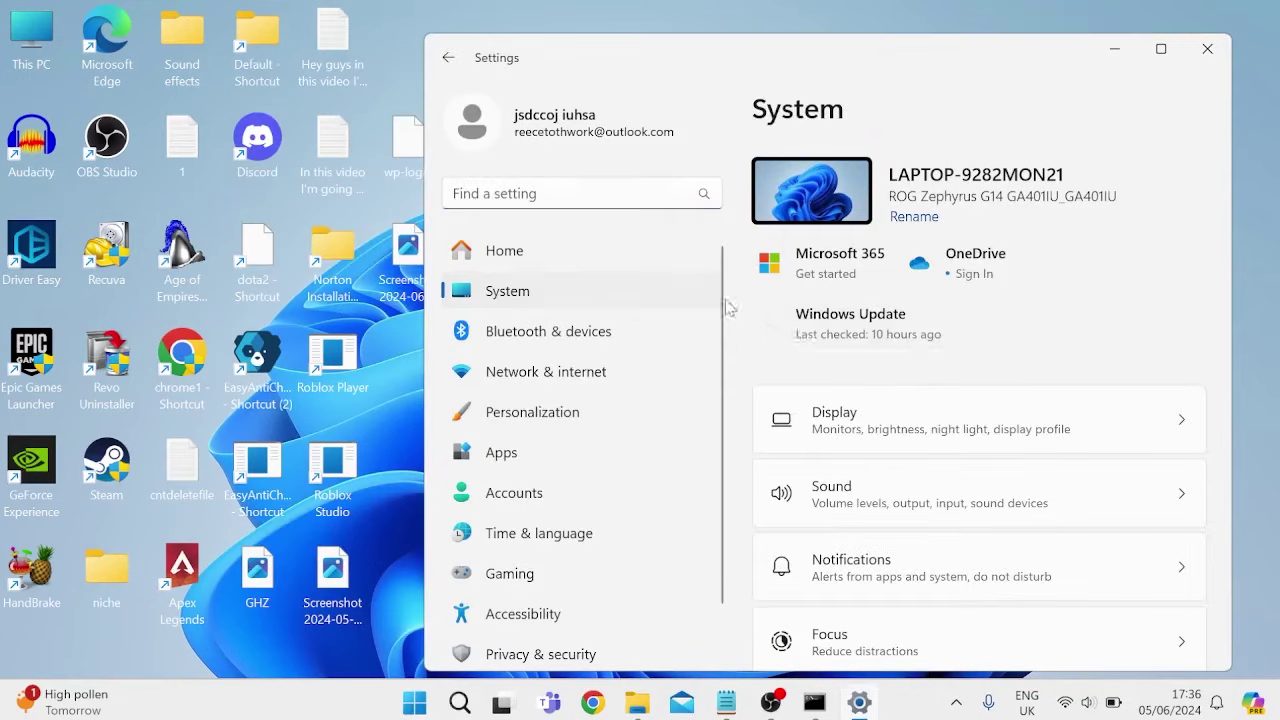
pyautogui.click(806, 400)
# In Advanced display, set the refresh rate to 120 Hz
pyautogui.scroll(-10, 786, 304)
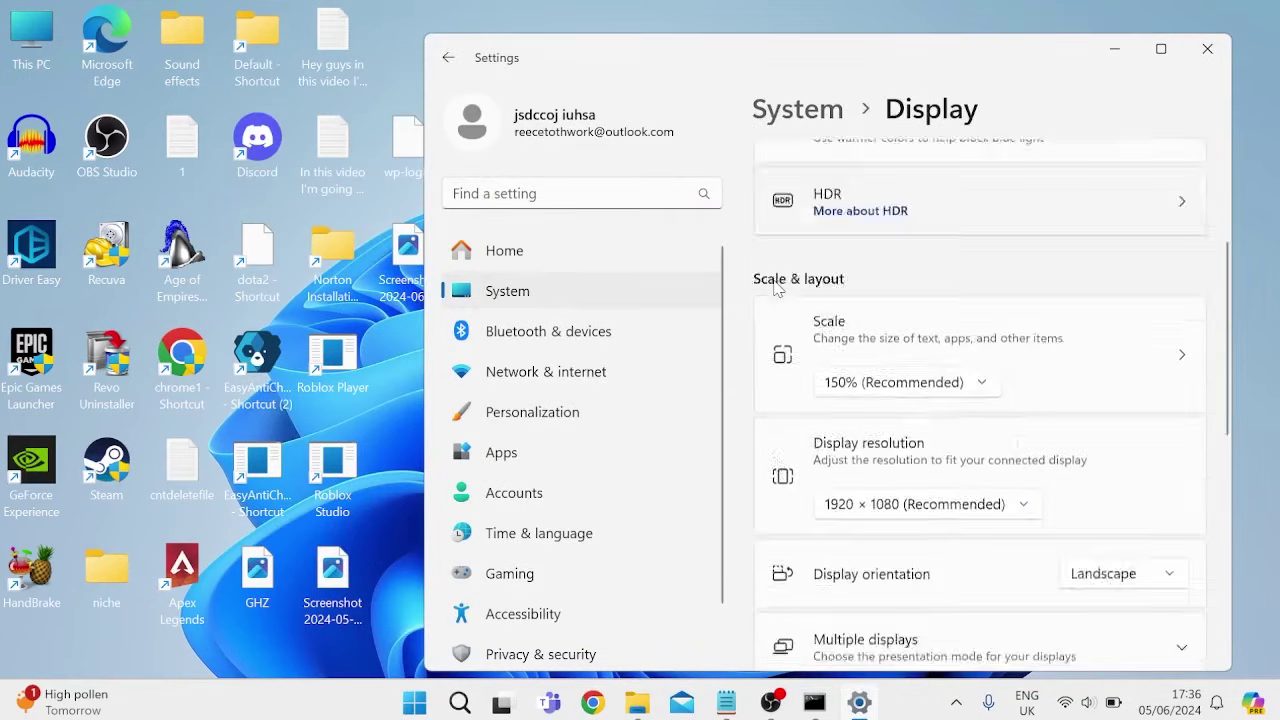
pyautogui.click(918, 305)
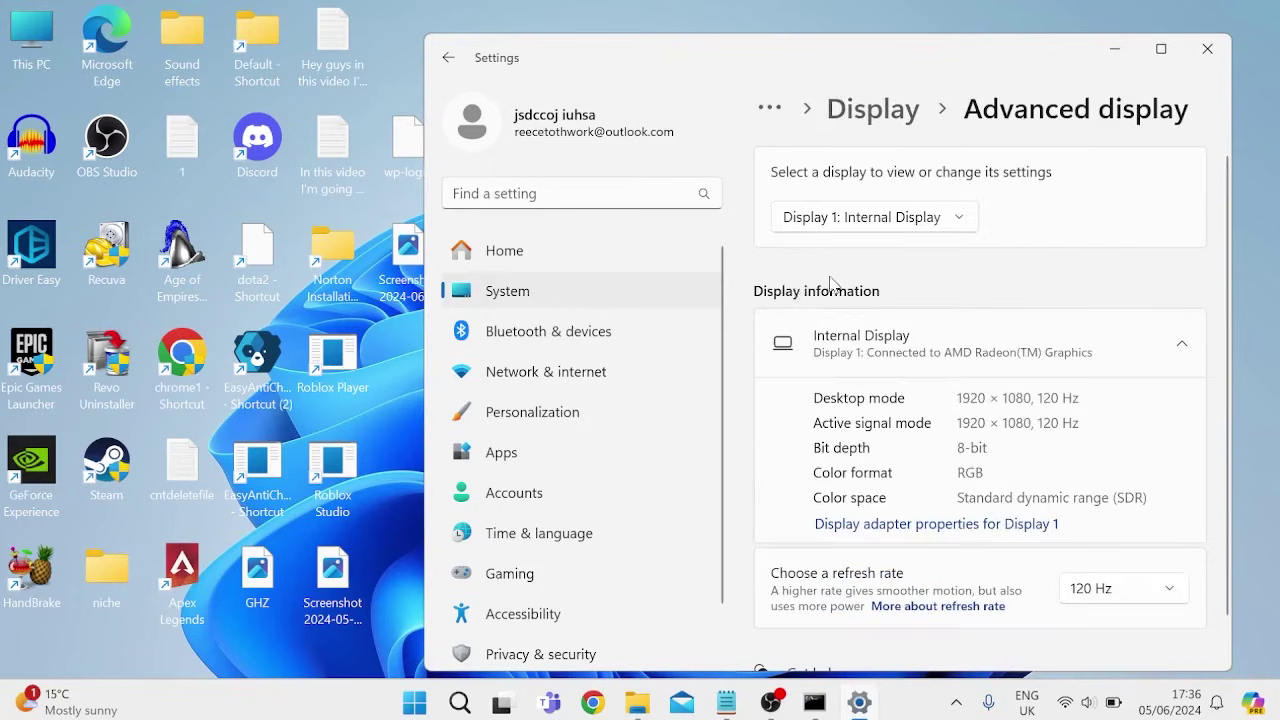
pyautogui.scroll(-1, 829, 503)
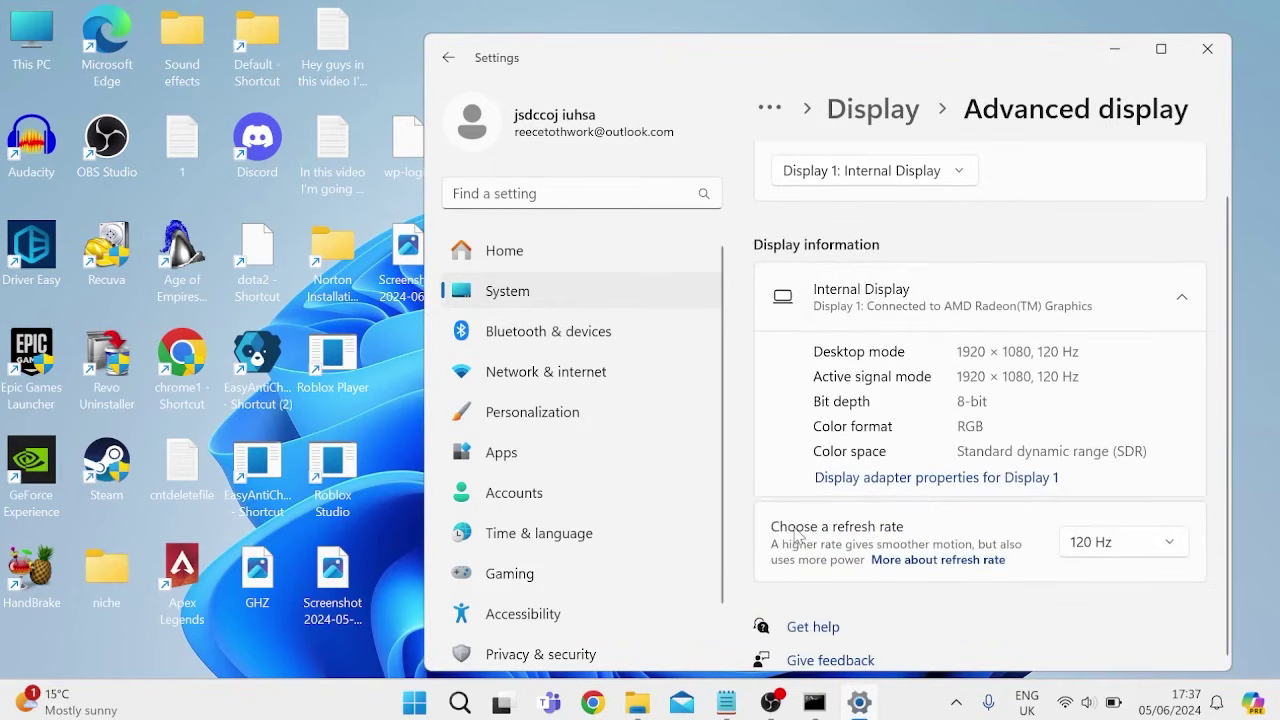
pyautogui.click(1117, 545)
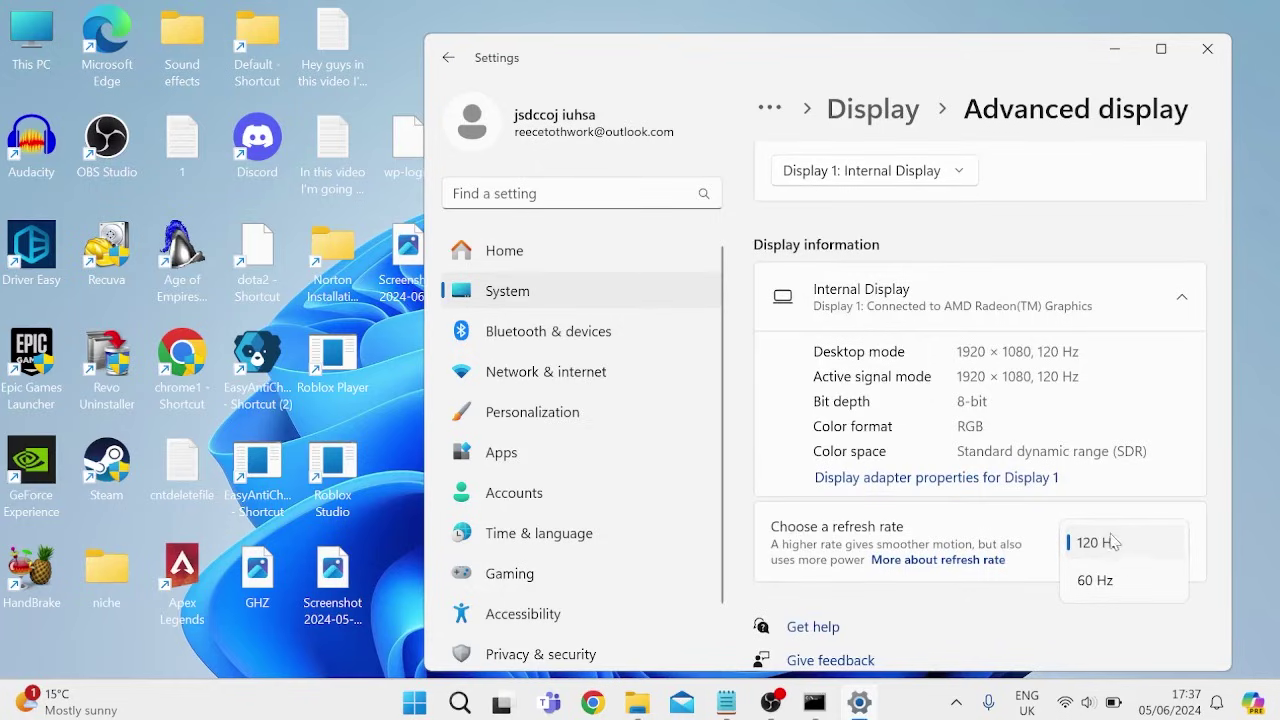
pyautogui.click(1110, 545)
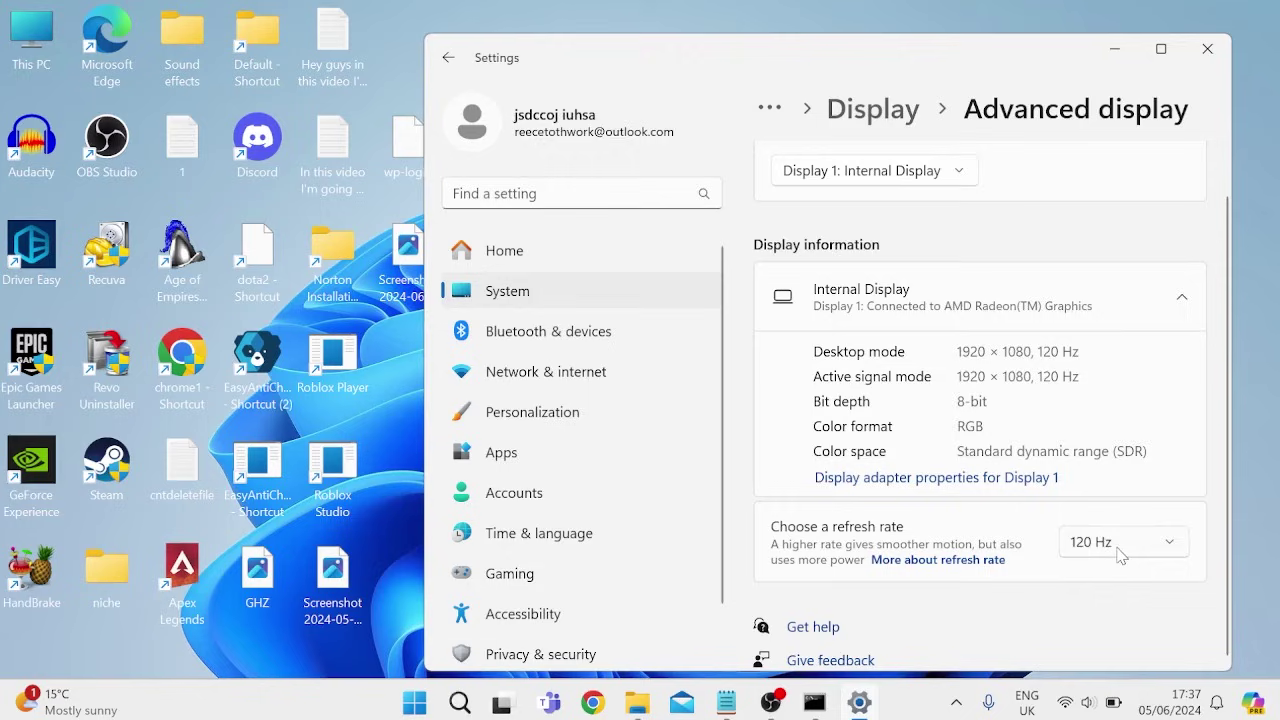
# Run Check for updates in Windows Update, then restore Command Prompt showing the finished scan
pyautogui.scroll(-2, 600, 480)
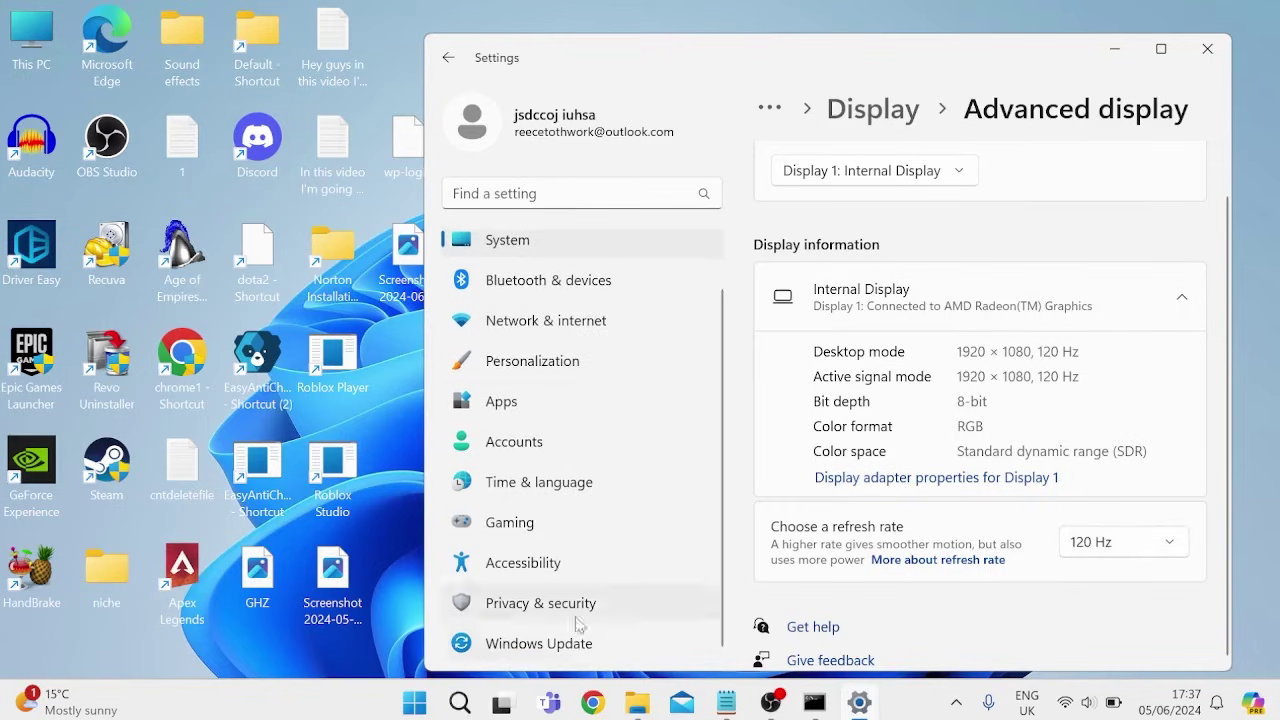
pyautogui.click(570, 645)
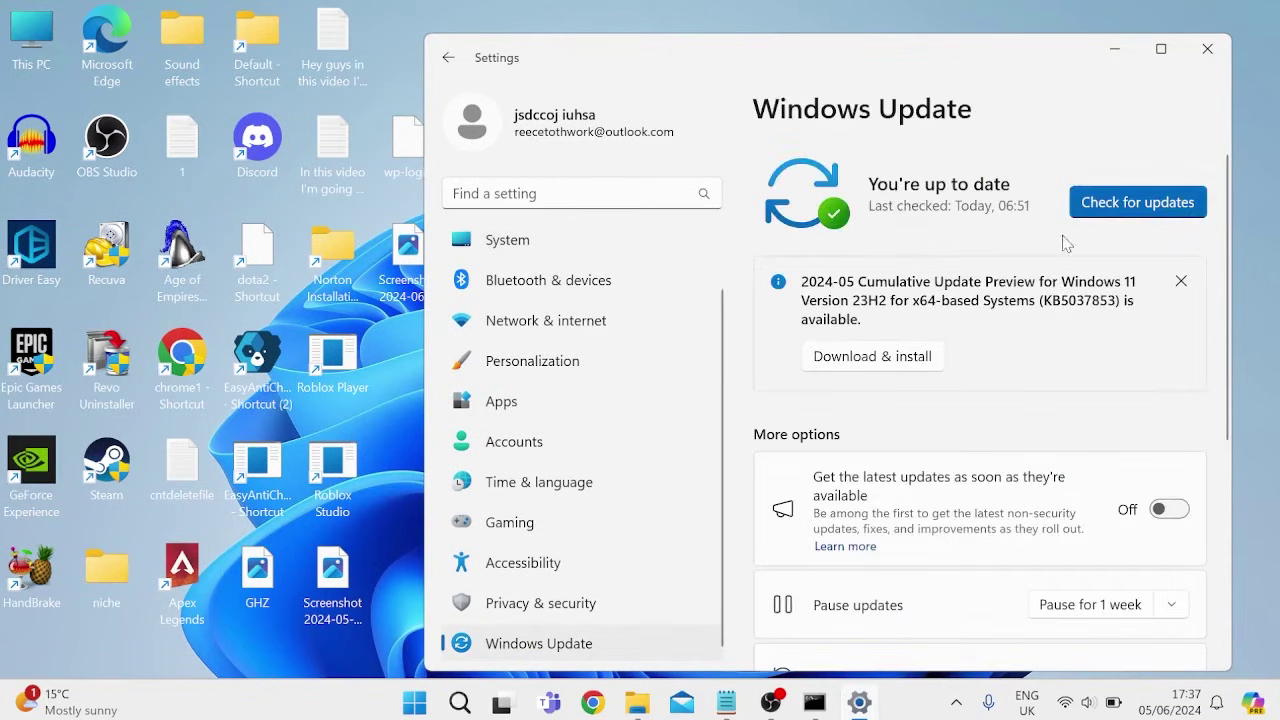
pyautogui.click(1121, 222)
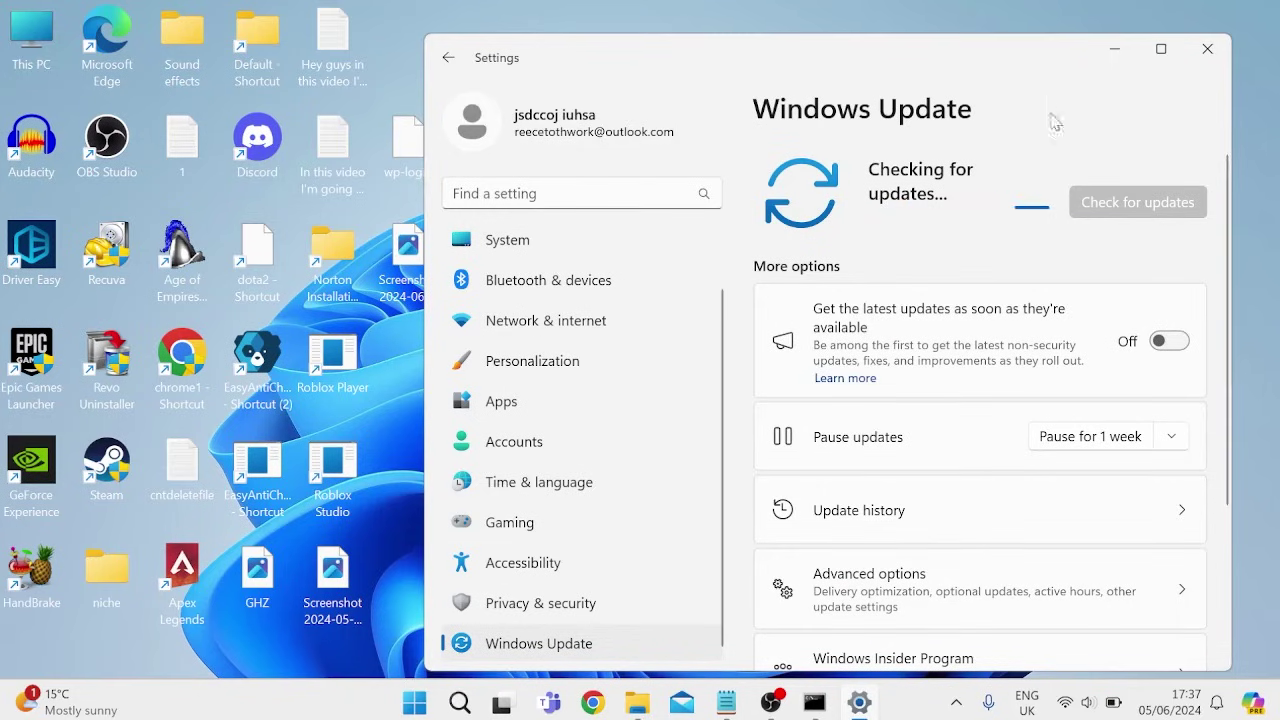
pyautogui.click(1116, 48)
pyautogui.click(814, 703)
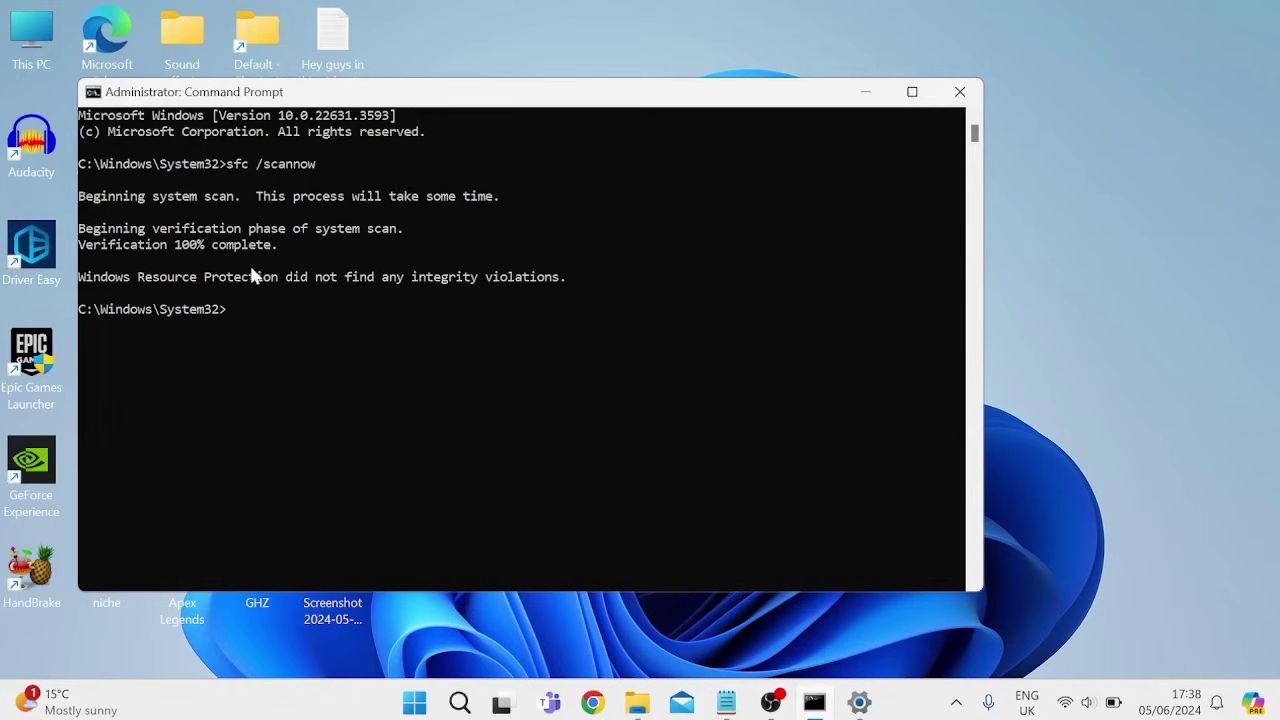
# Close the Command Prompt window showing the clean sfc scan results
pyautogui.click(959, 93)
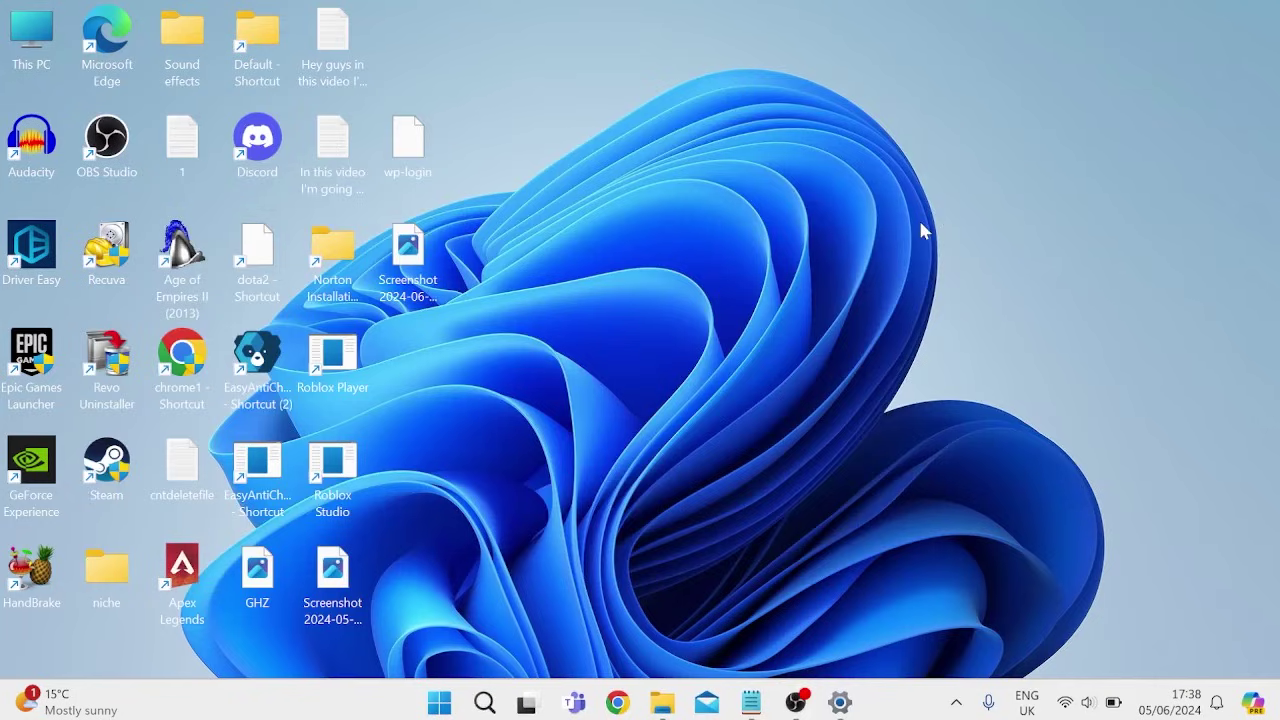